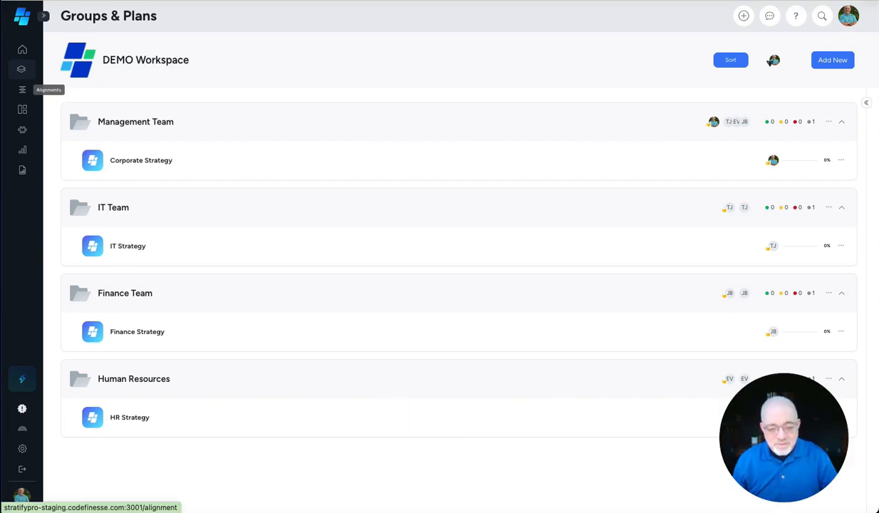
Examine how the department plans align with the Corporate Strategy in the alignment map
left_click(22, 90)
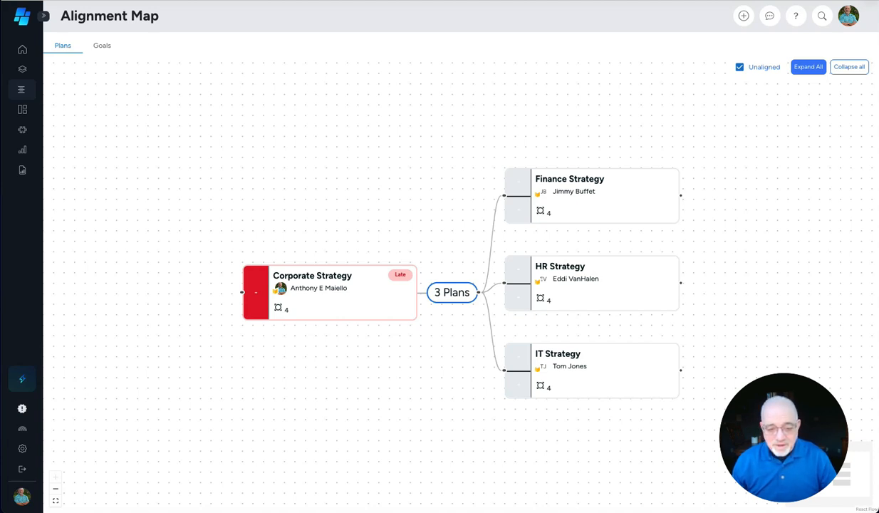
Add a goal named "Increase revenue by 10%" under the Financial viewpoint of the Management Team's Corporate Strategy plan
left_click(22, 69)
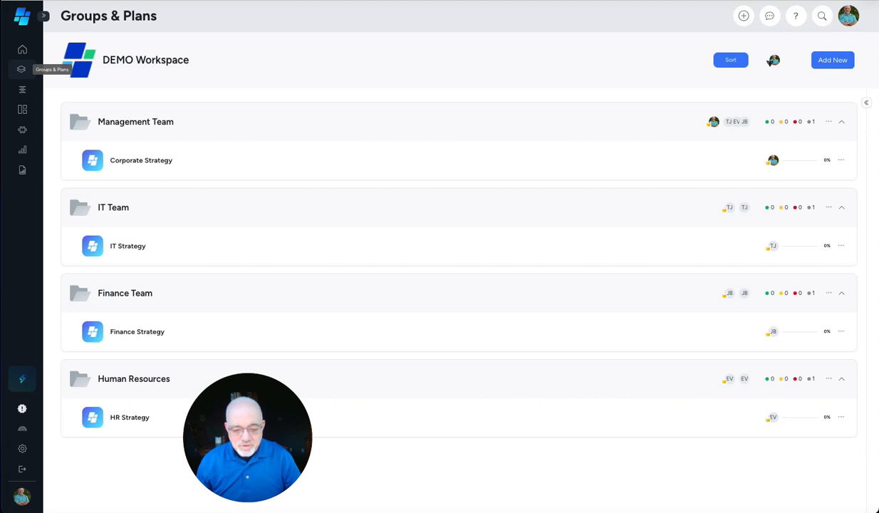
left_click(141, 161)
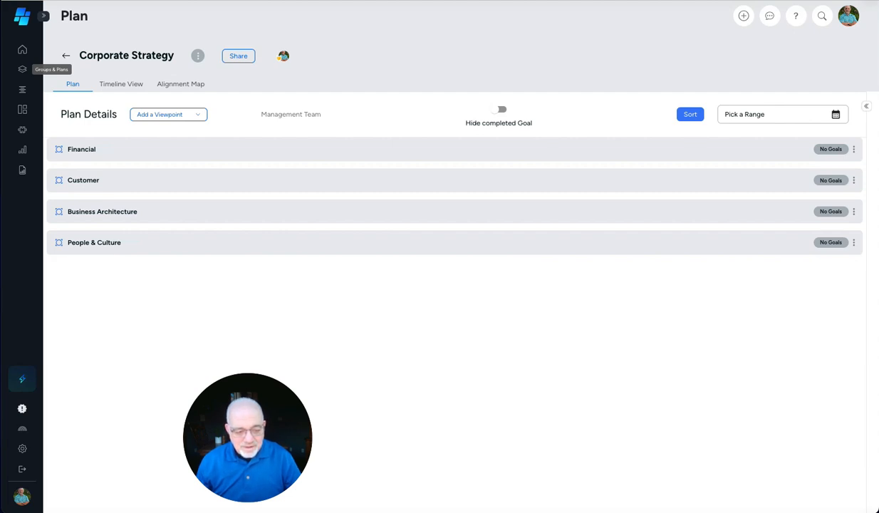
left_click(100, 146)
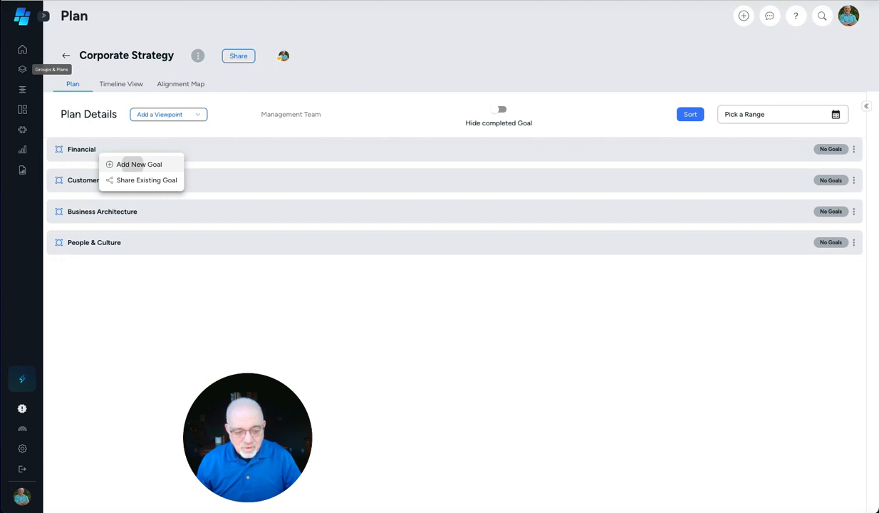
left_click(139, 164)
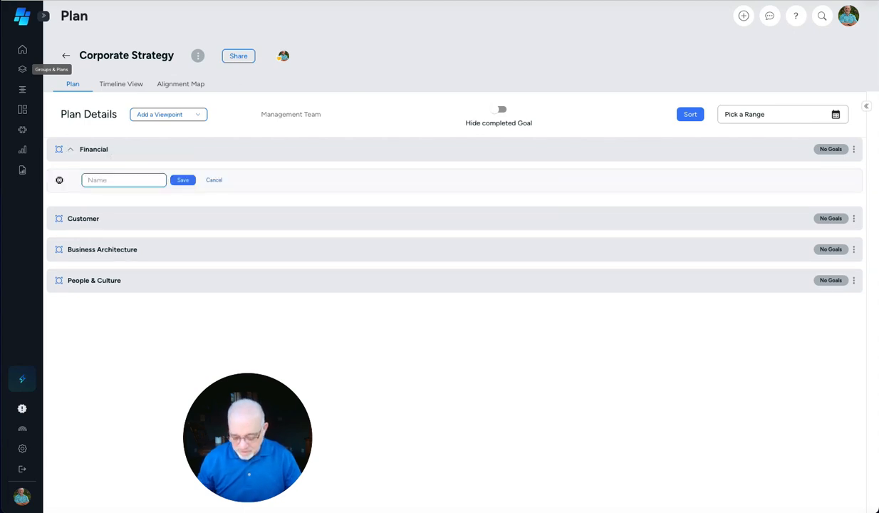
type("Incrsa")
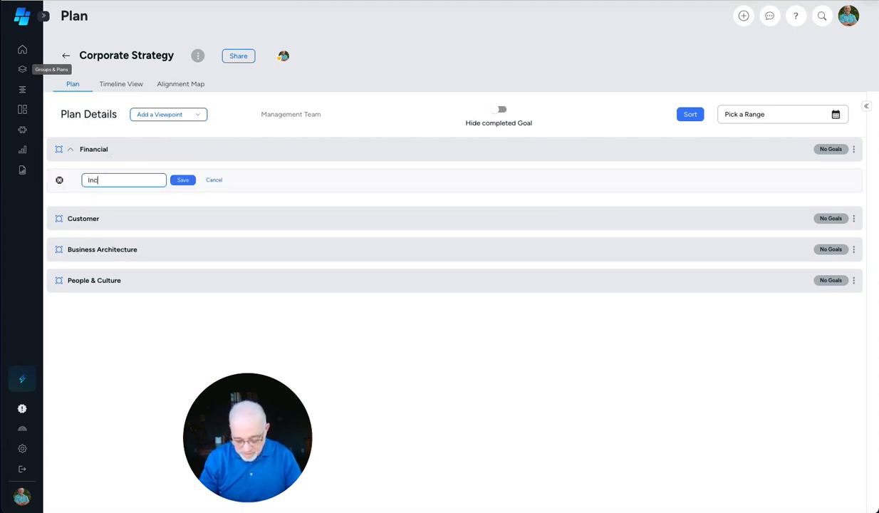
key("BackSpace")
key("BackSpace")
type("ease reve")
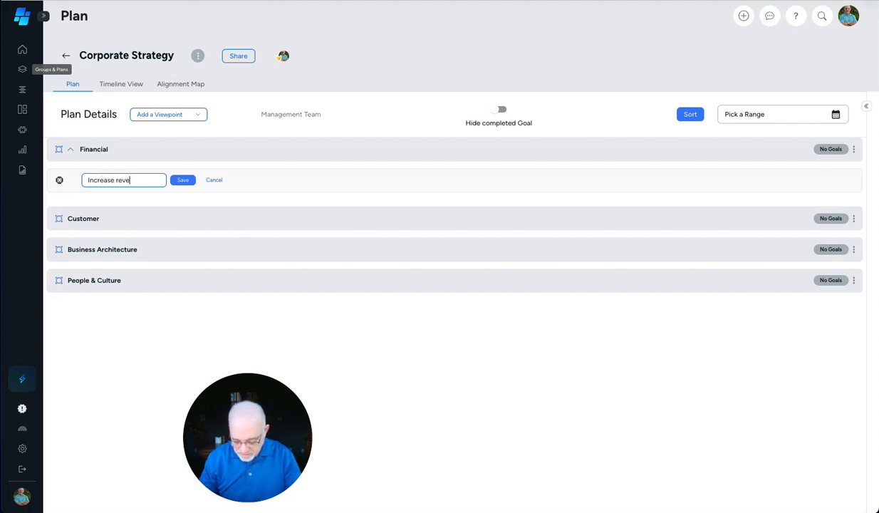
type("nue by 10")
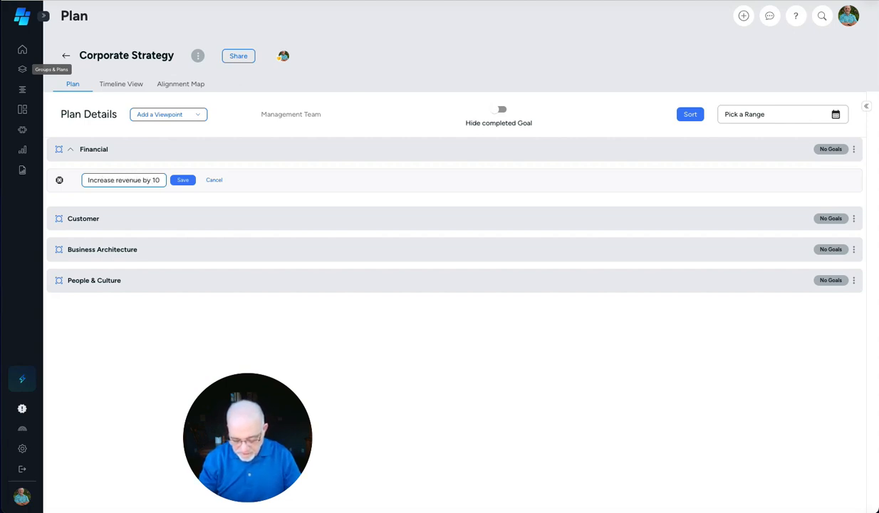
type("%")
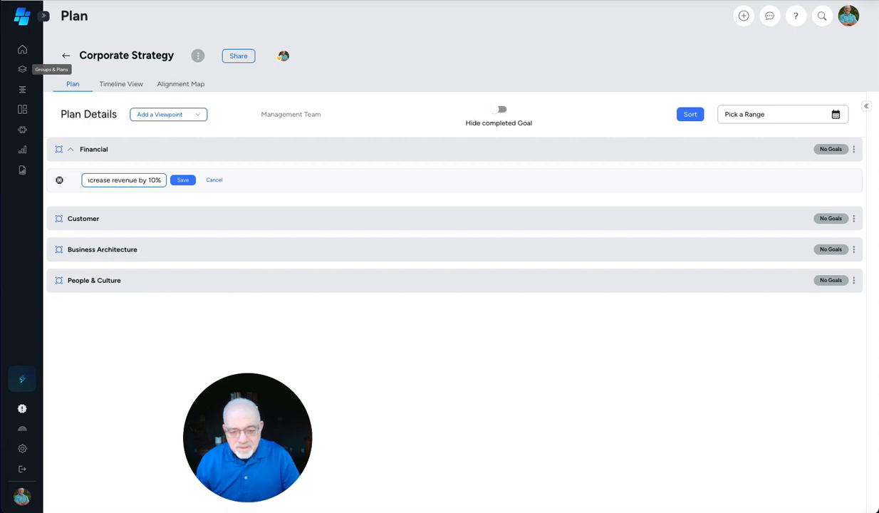
key("Return")
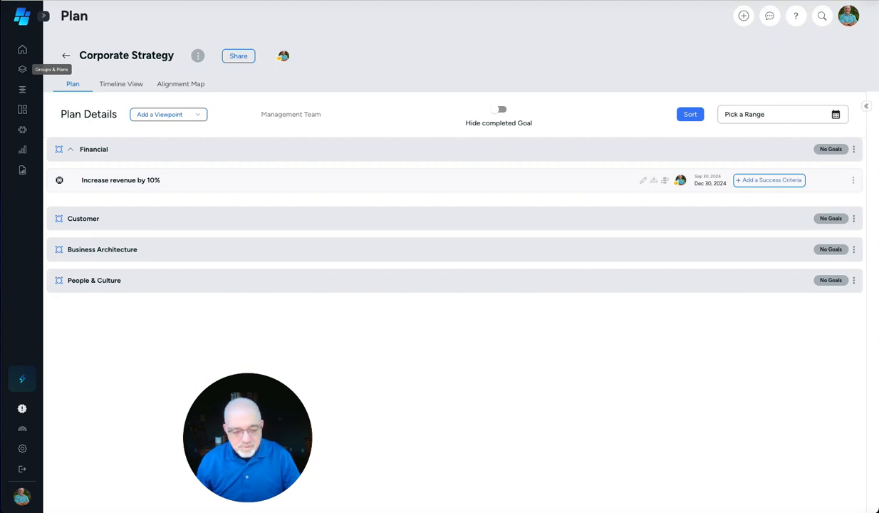
Add a new KPI named "2024 Revenue" as a success criterion of the "Increase revenue by 10%" goal
left_click(769, 180)
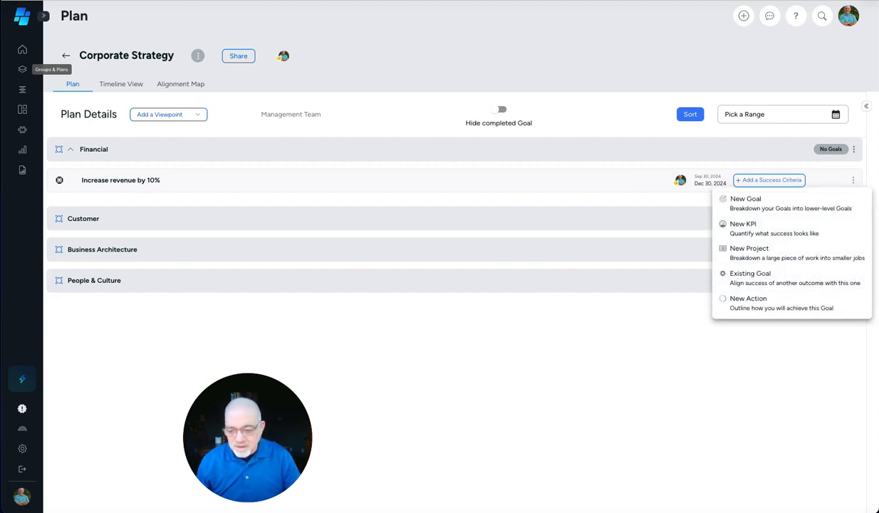
left_click(769, 228)
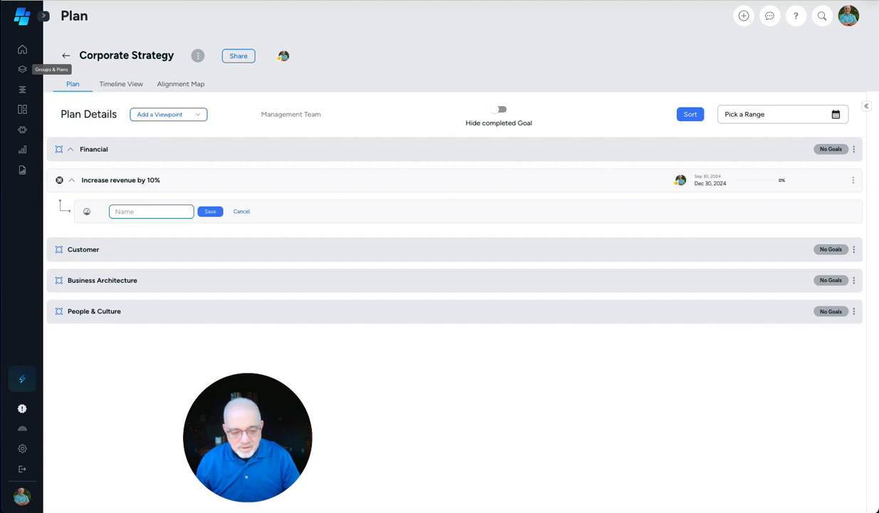
type("2")
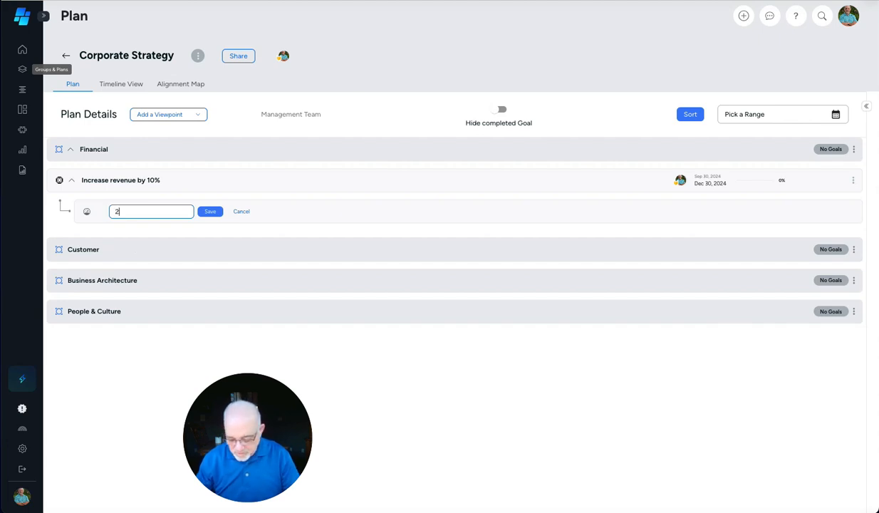
type("024 Revenue")
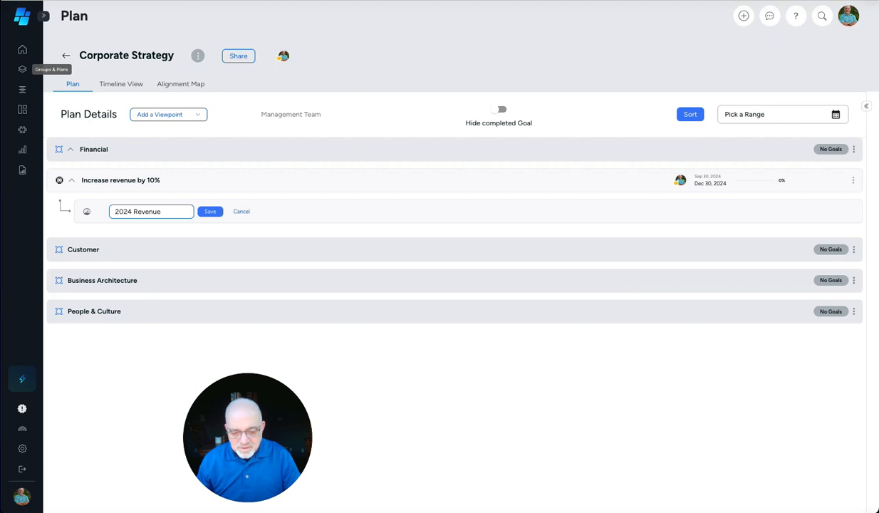
key("Return")
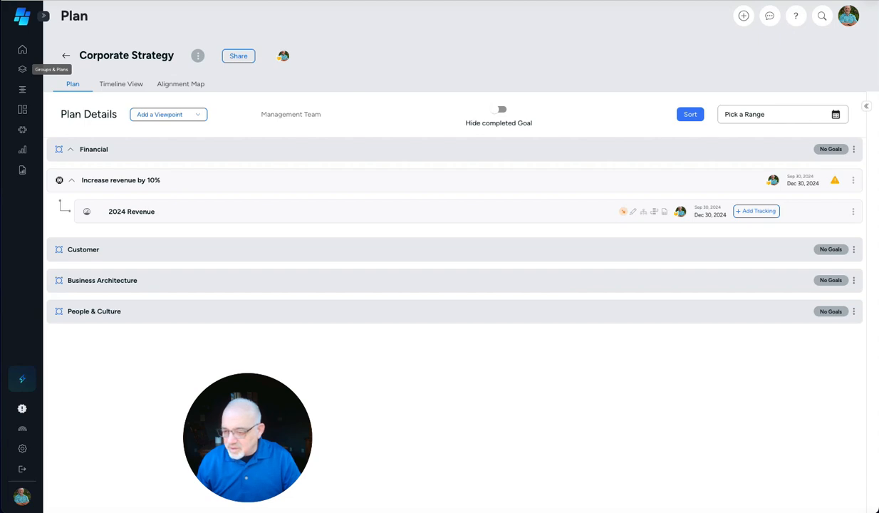
Set the 2024 Revenue KPI's tracking to Achieve Target, measured in $, with initial value 0 and target 500000, and save it
left_click(756, 212)
left_click(686, 147)
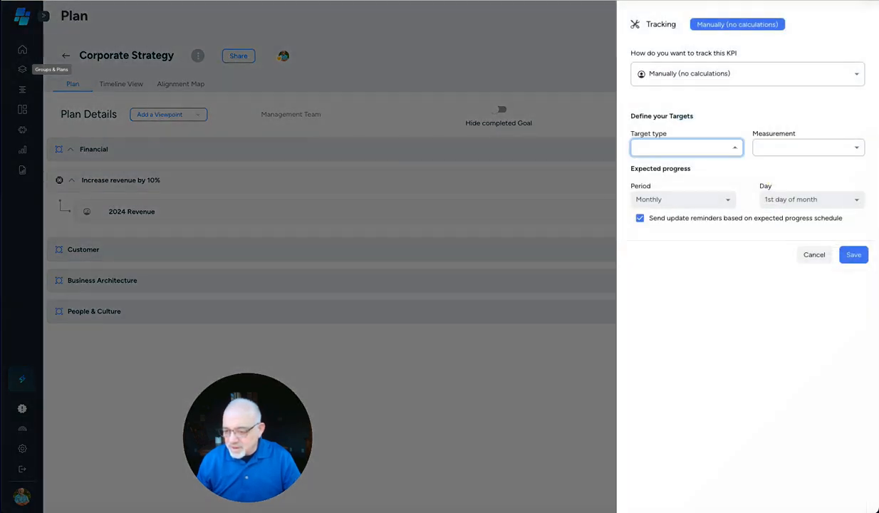
left_click(674, 167)
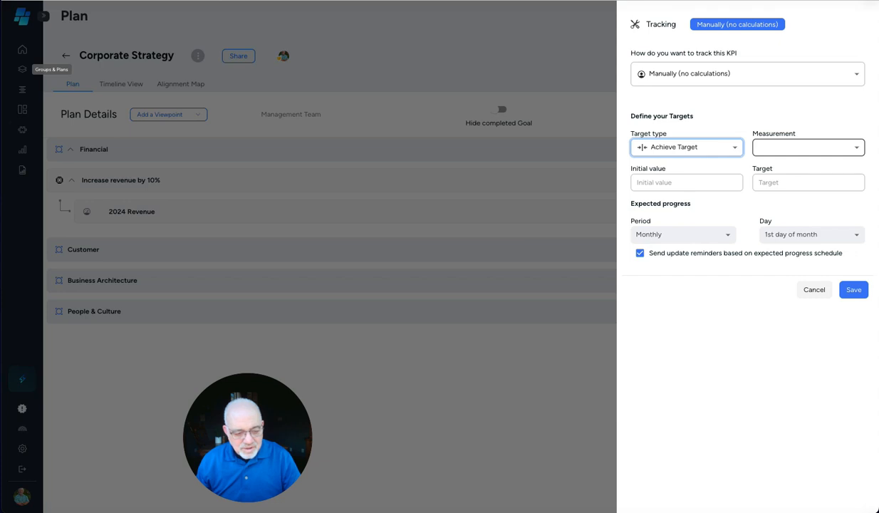
left_click(807, 147)
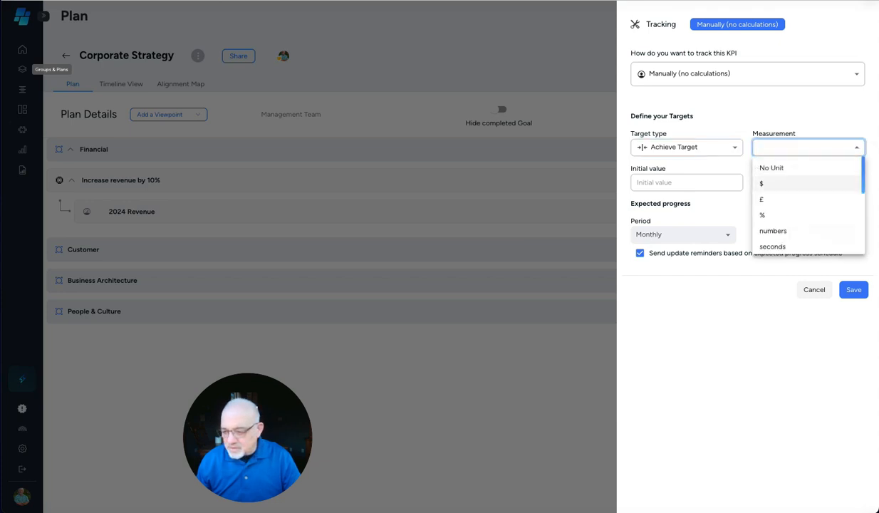
left_click(807, 183)
left_click(686, 183)
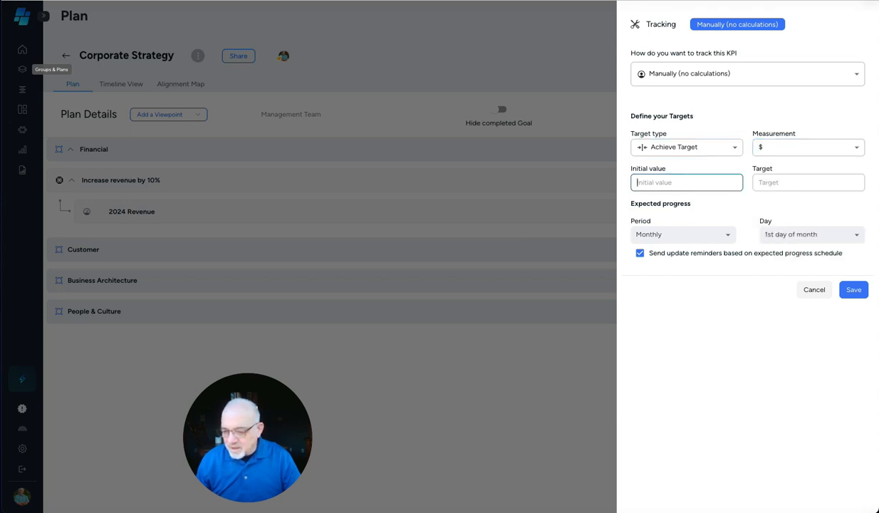
type("0")
key("Tab")
type("5")
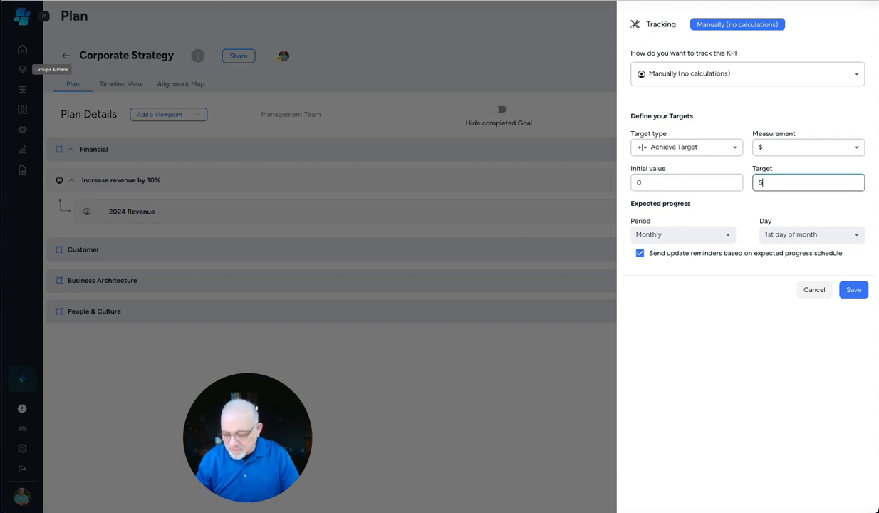
type("00000")
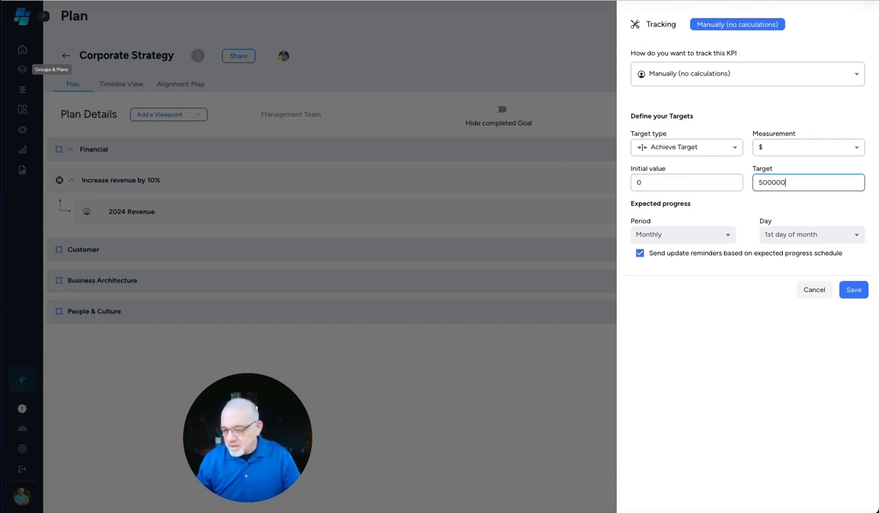
key("Return")
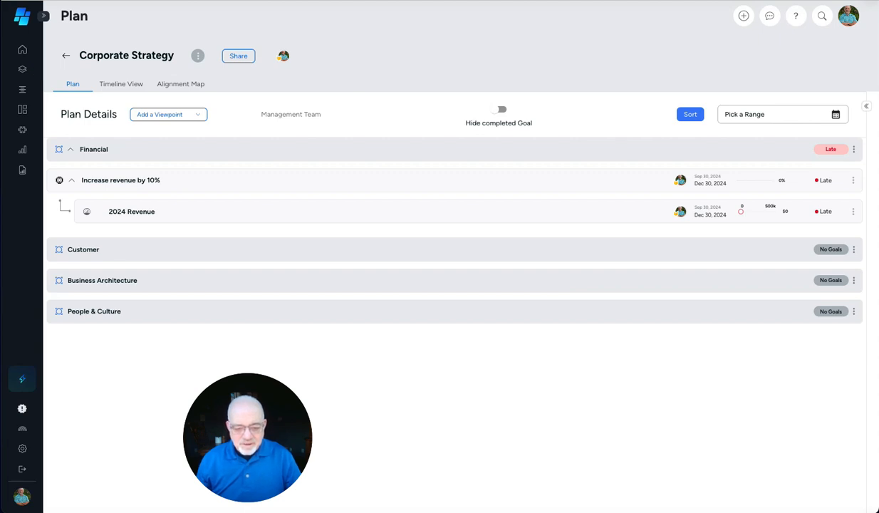
Post a comment on the Corporate Strategy goal "Increase revenue by 10%" asking the Finance, HR and IT owners to link their contributing work
left_click(23, 69)
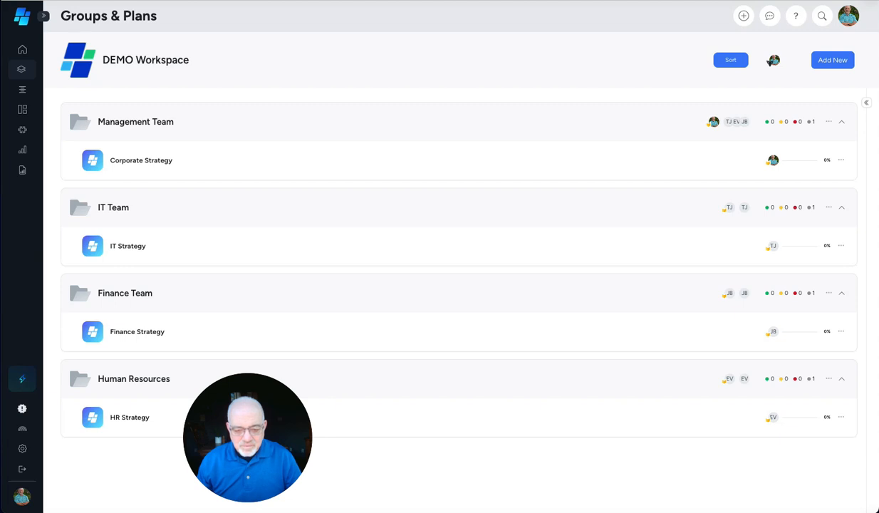
left_click(141, 160)
left_click(118, 180)
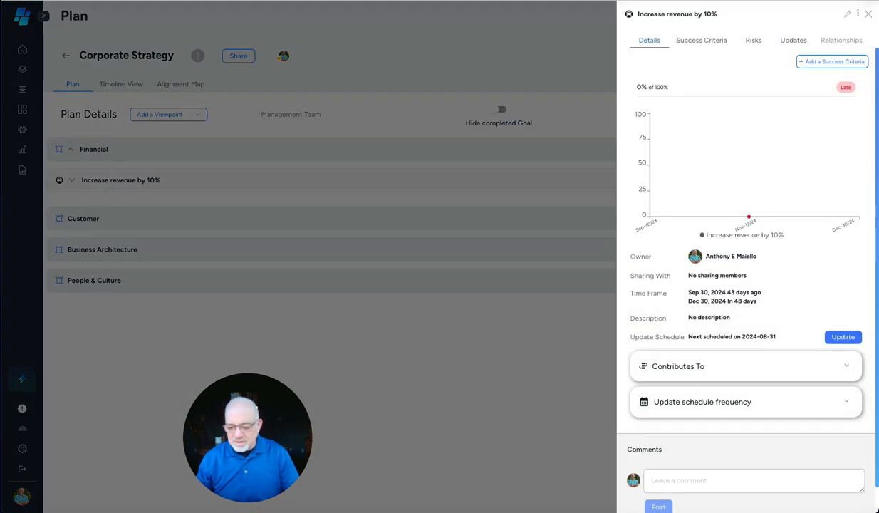
scroll(745, 278, "down", 1)
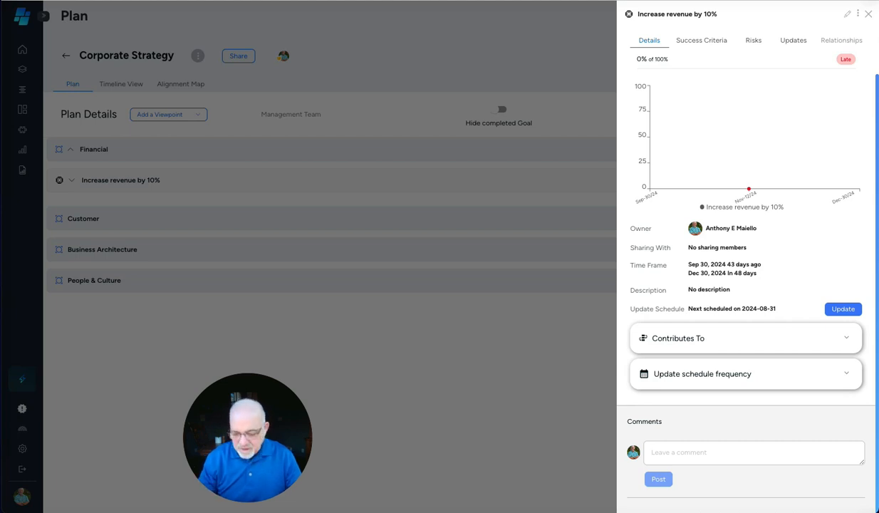
left_click(681, 452)
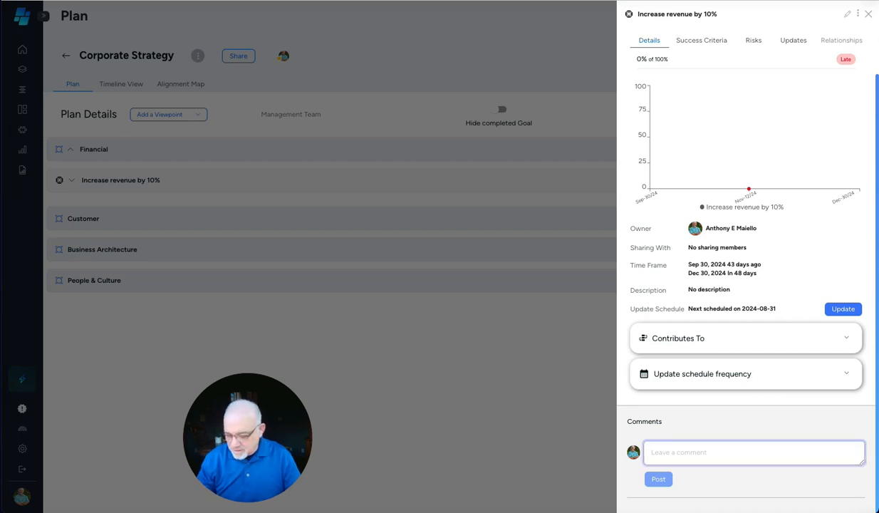
key("ctrl+v")
key("Return")
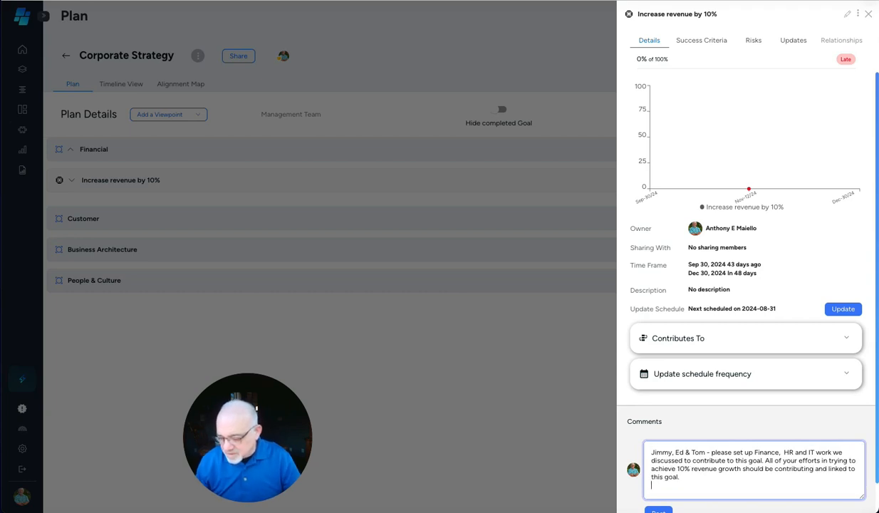
scroll(746, 285, "down", 1)
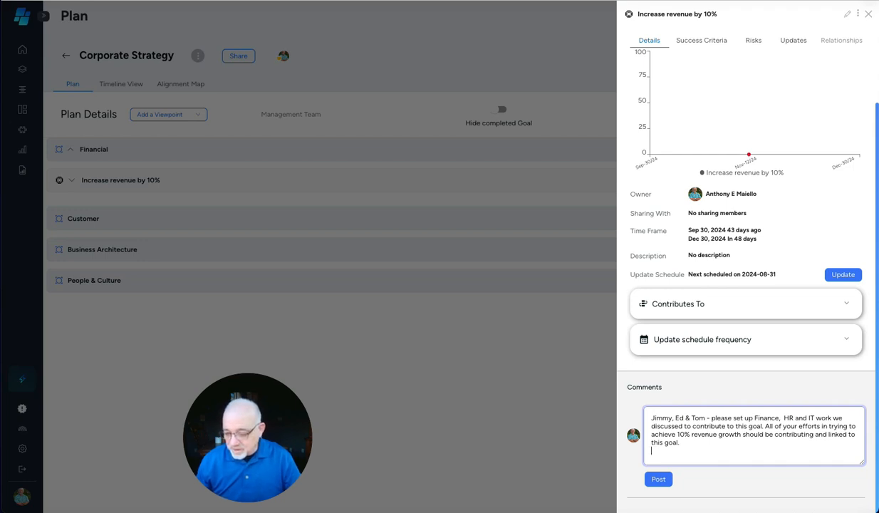
key("Return")
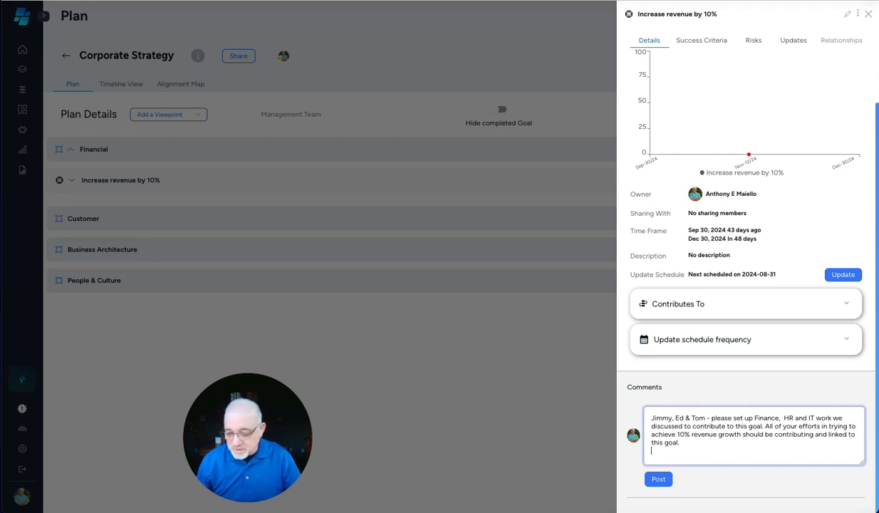
left_click(658, 479)
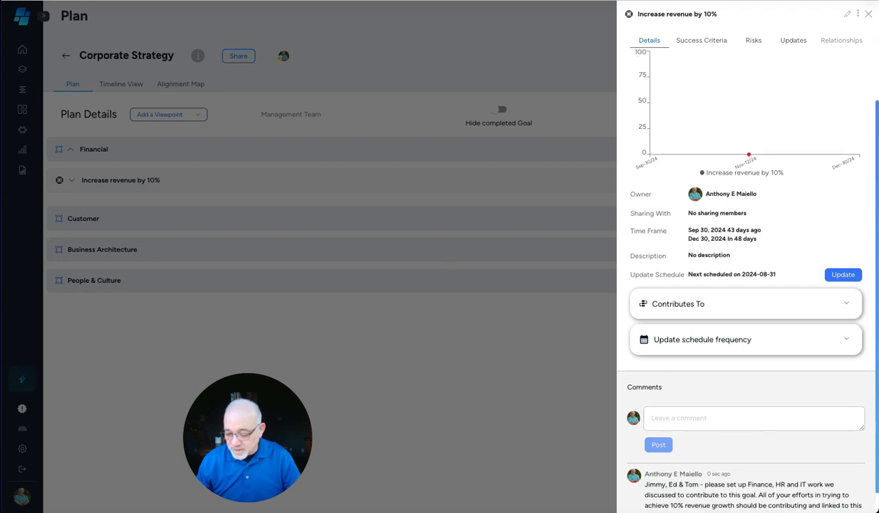
scroll(683, 413, "down", 1)
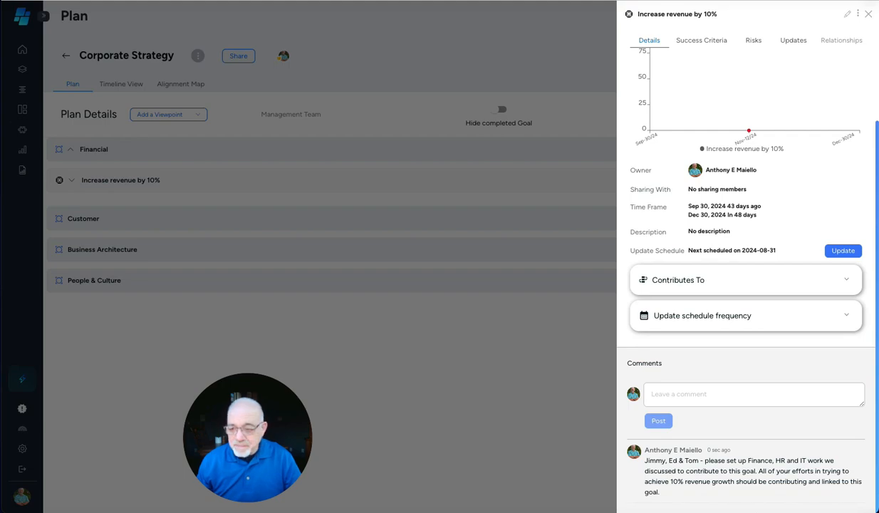
key("Escape")
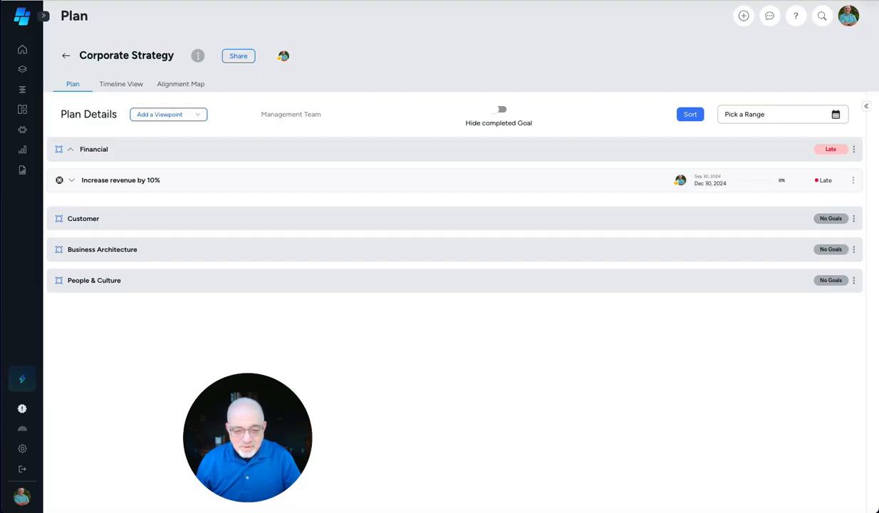
Add a goal named "Simplify subscription process in customer portal" under the Business Architecture viewpoint of the IT Team's IT Strategy plan
left_click(22, 69)
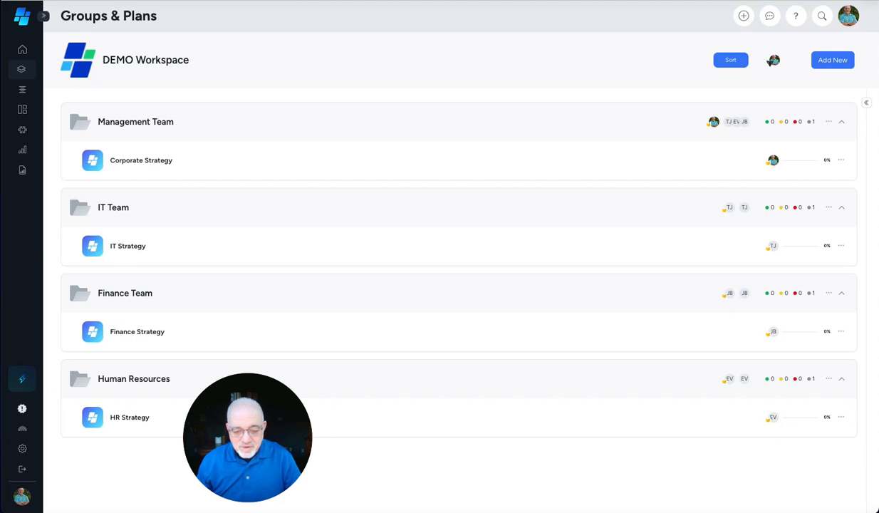
left_click(127, 246)
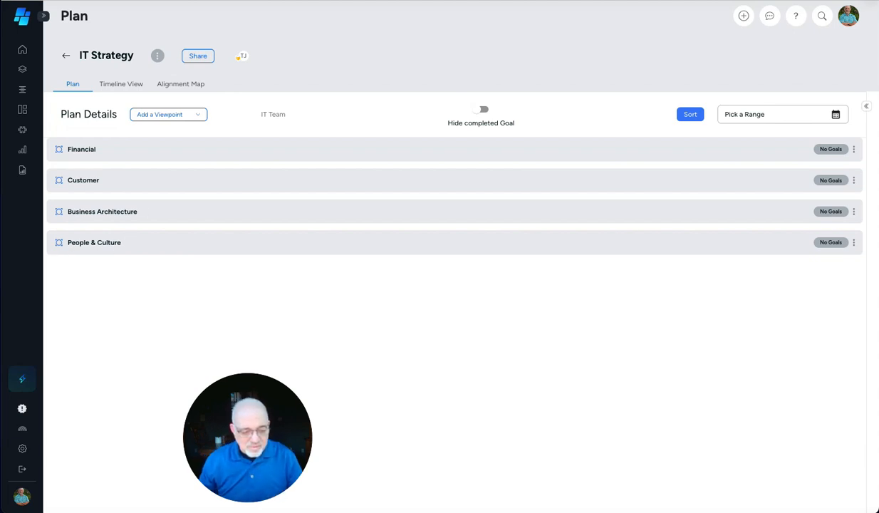
left_click(143, 211)
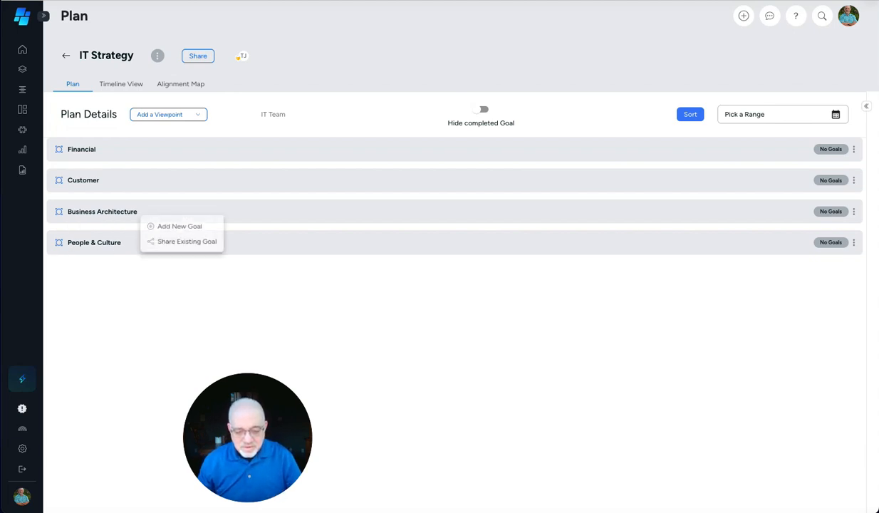
left_click(180, 226)
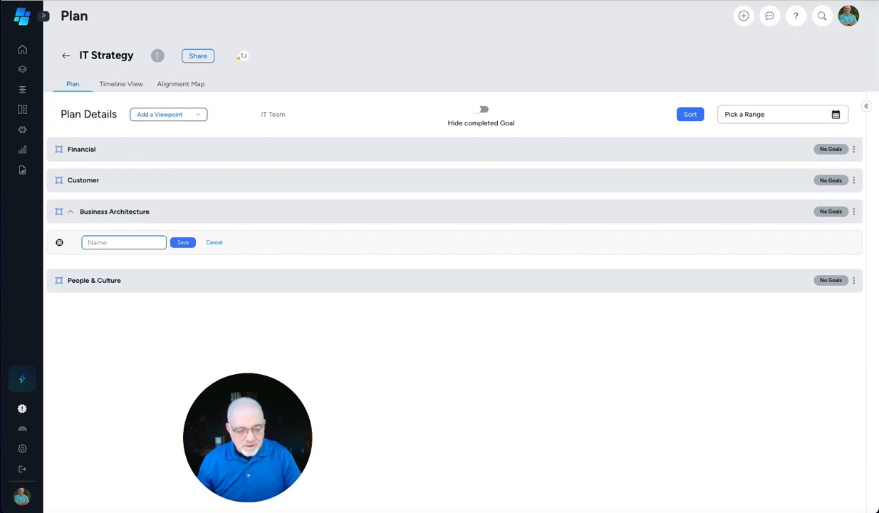
type("Si")
key("BackSpace")
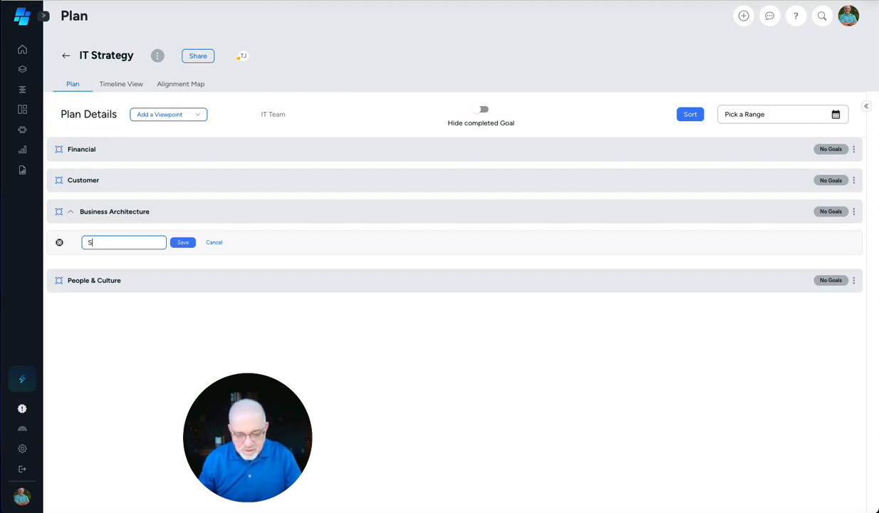
type("mplif")
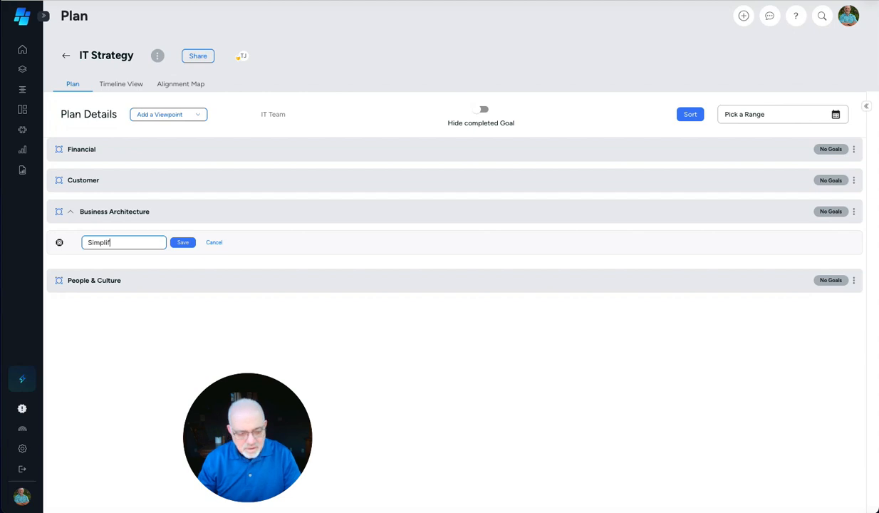
type("y ")
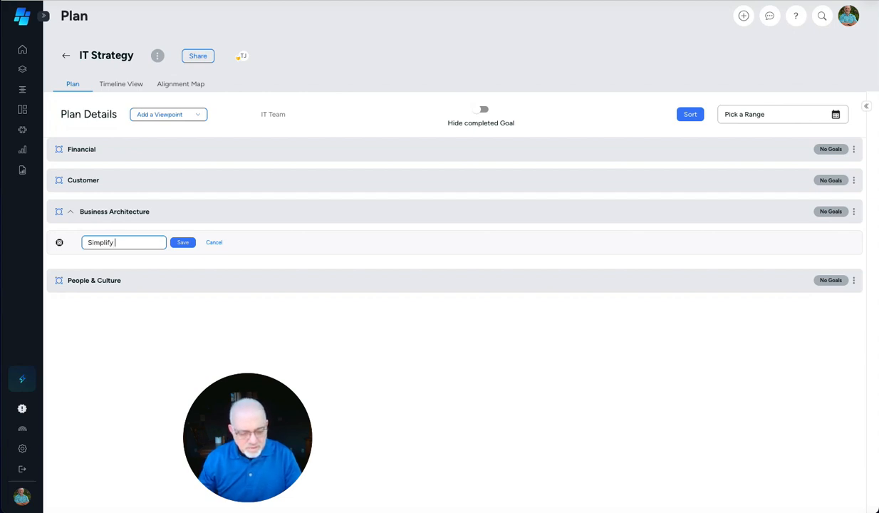
type("subs")
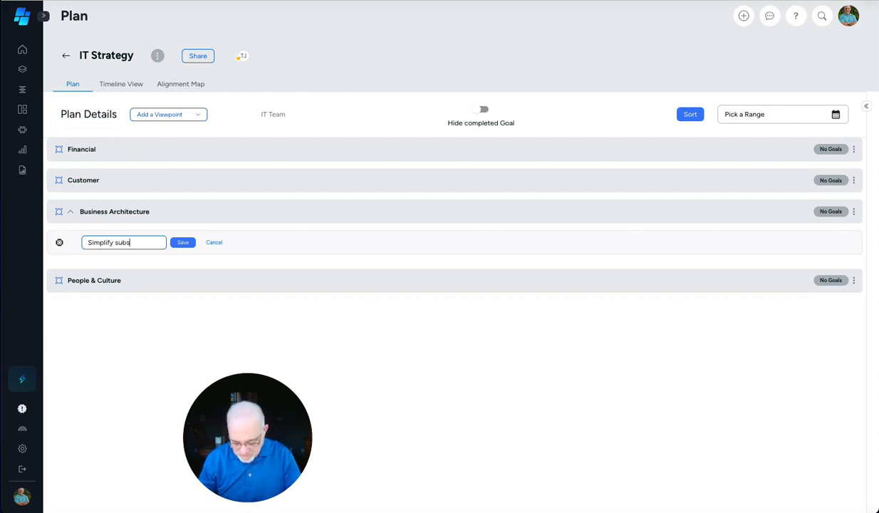
type("cription pro")
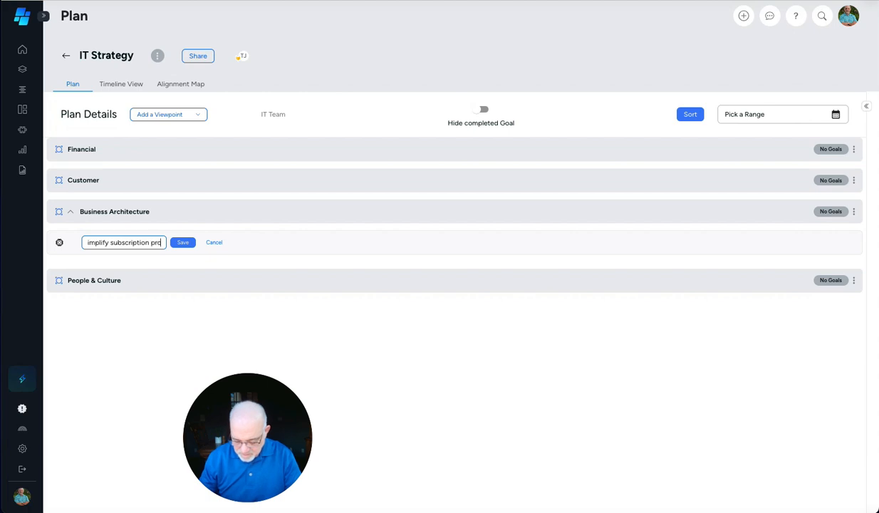
type("cess")
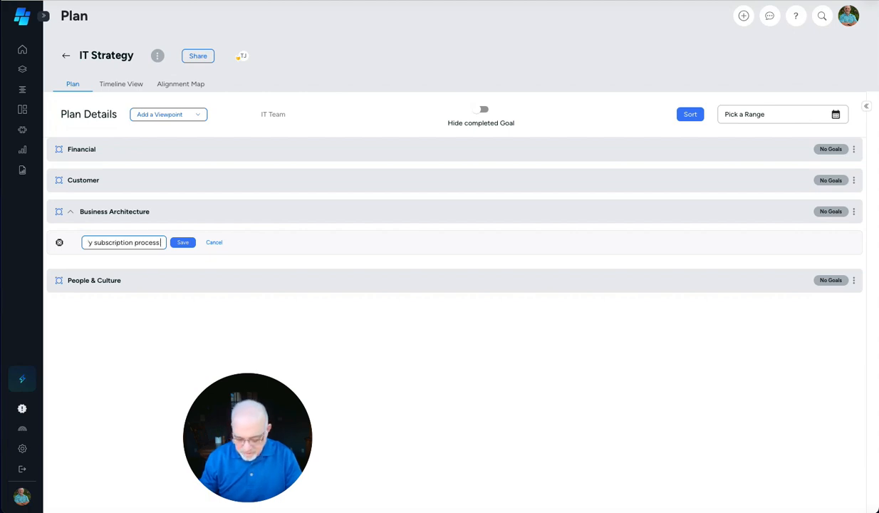
type(" in customer")
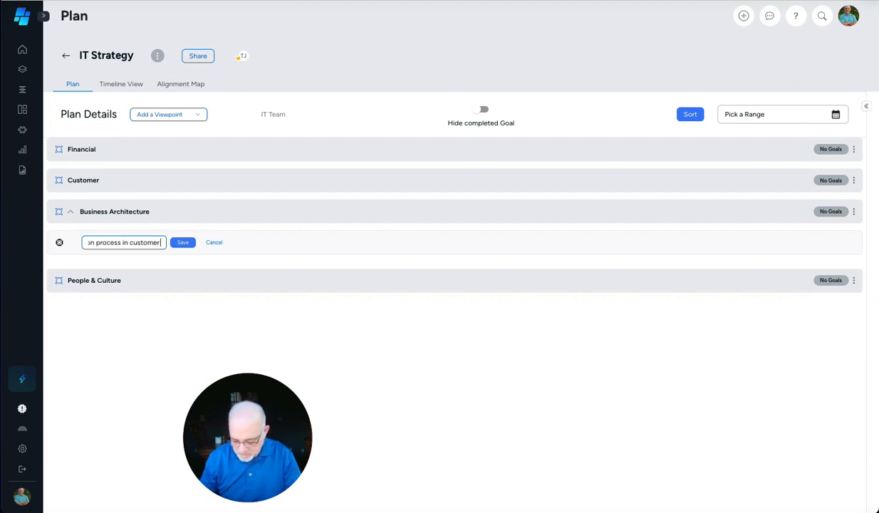
type(" portal")
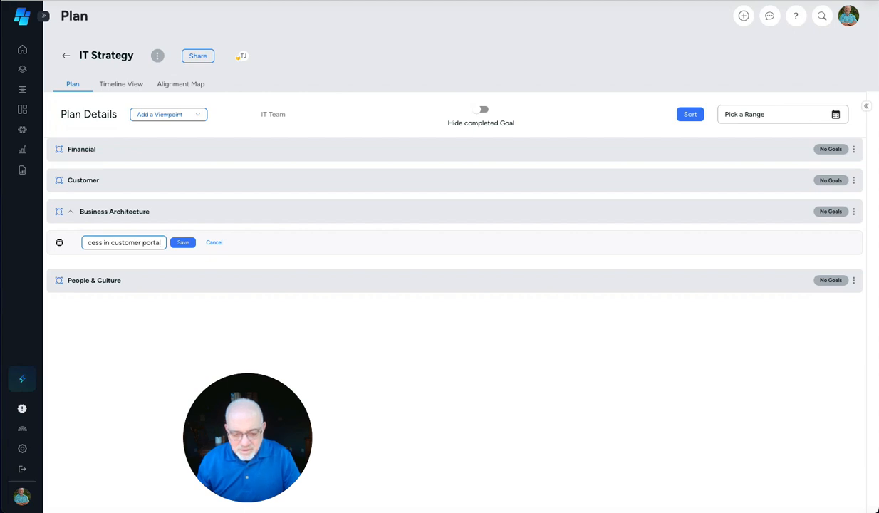
key("Return")
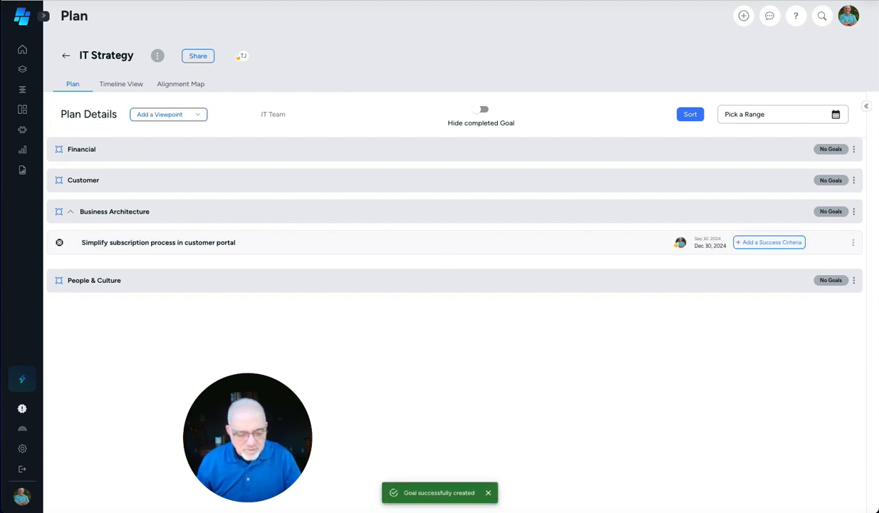
Add a new KPI named "Customer Satisfaction" as a success criterion of the "Simplify subscription process in customer portal" goal
left_click(852, 242)
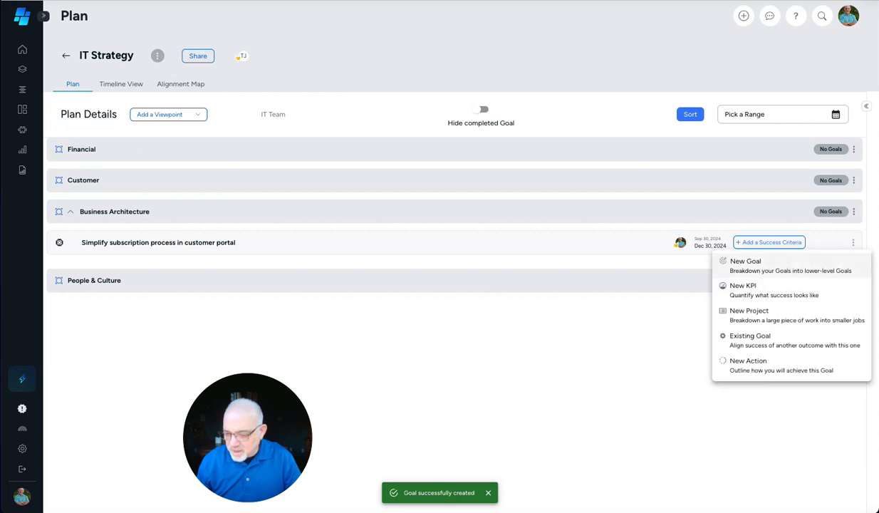
left_click(743, 288)
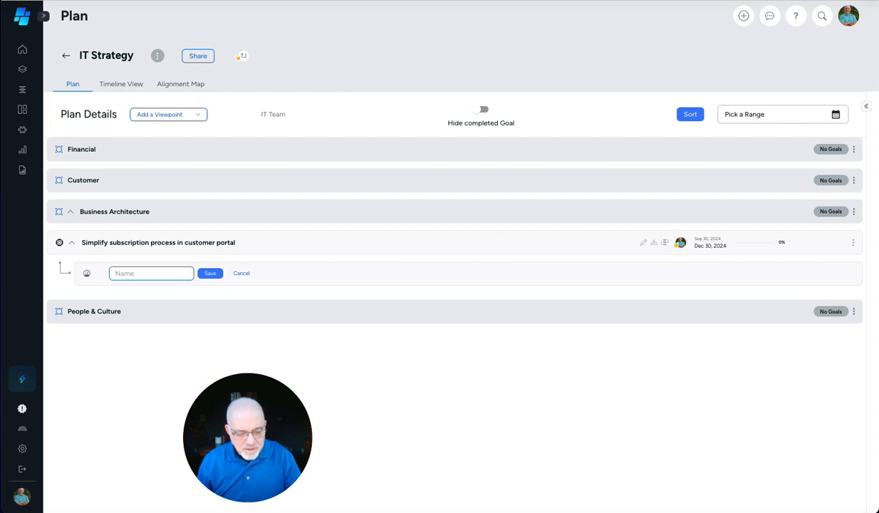
type("Customer ")
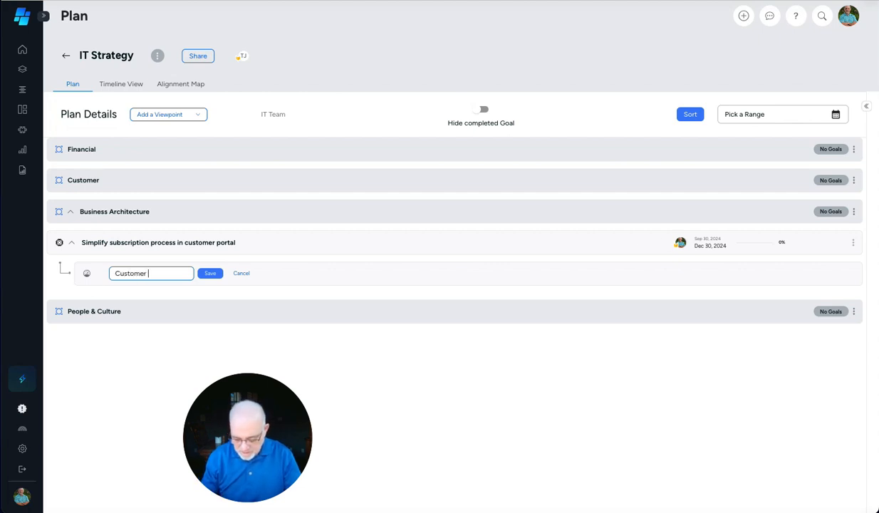
type("Satisfaction")
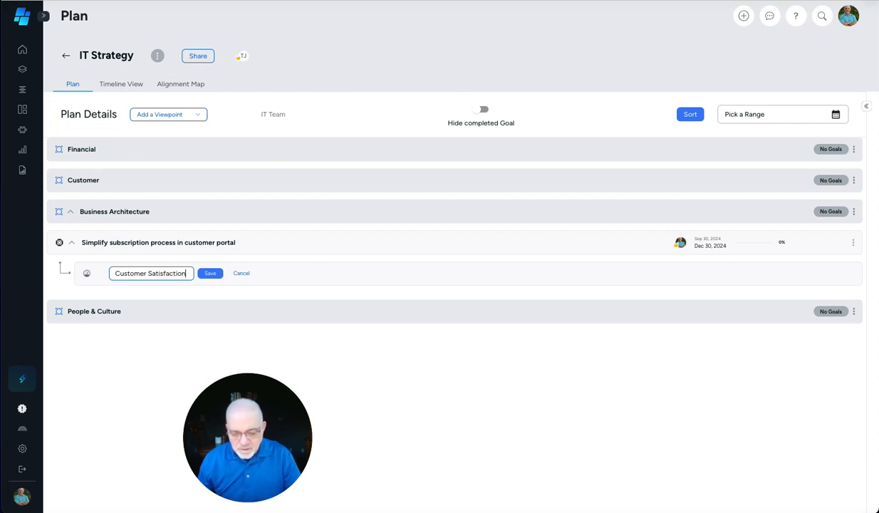
key("Return")
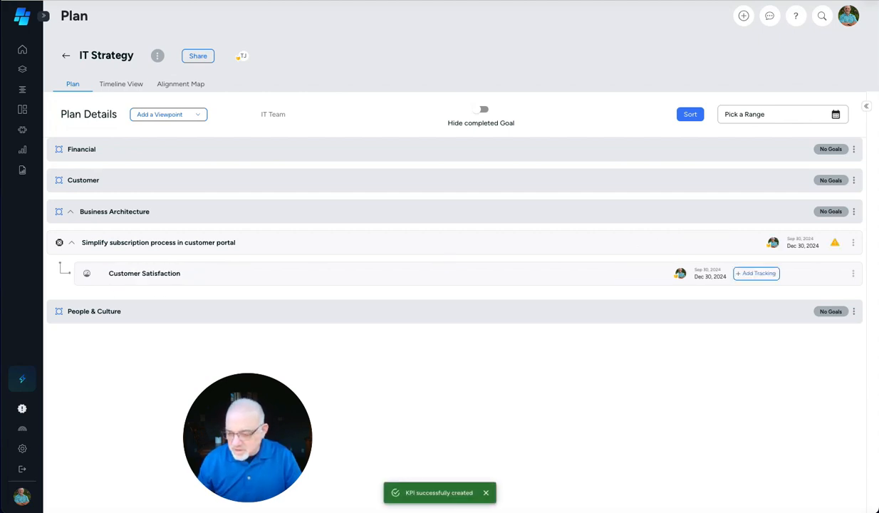
Set up tracking for the Customer Satisfaction KPI with target type In-between Target and measurement NPS (Score)
left_click(756, 273)
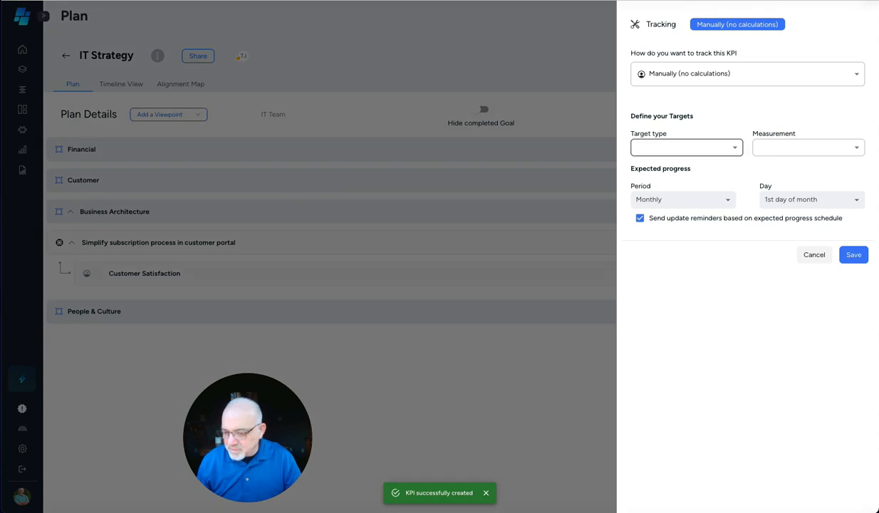
left_click(686, 147)
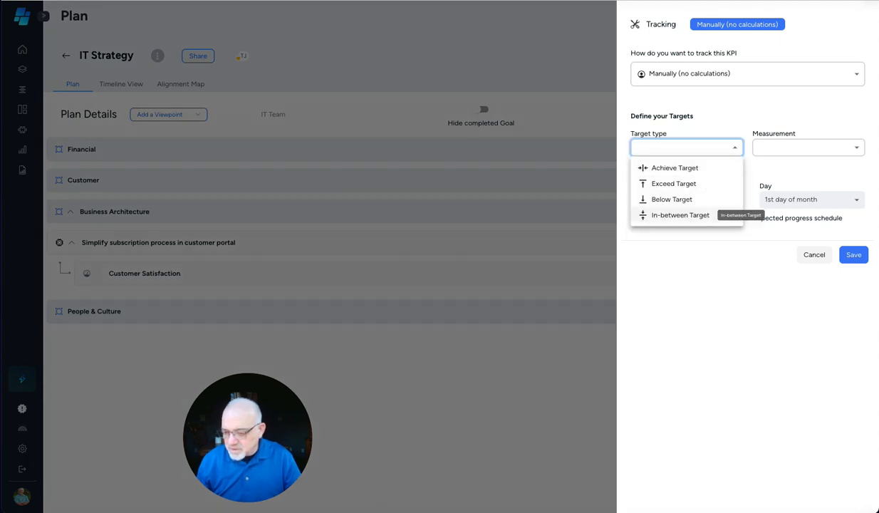
left_click(680, 215)
left_click(807, 146)
scroll(775, 213, "down", 3)
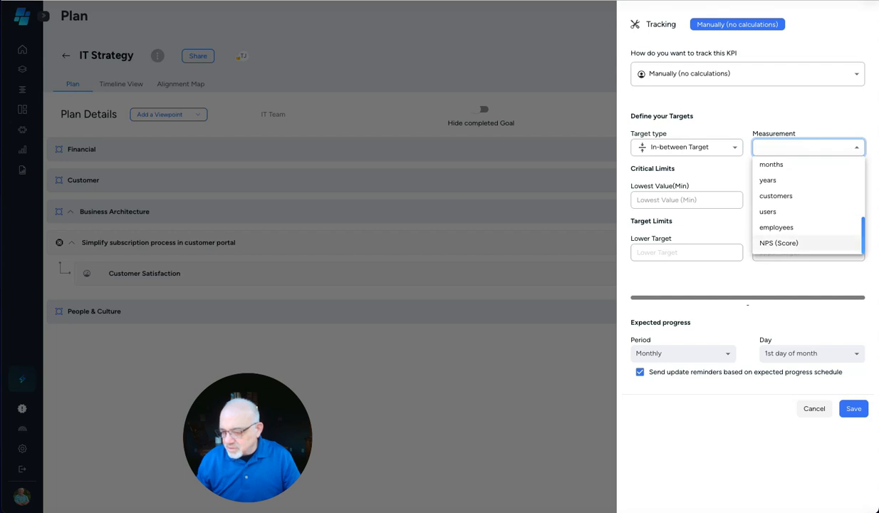
left_click(779, 243)
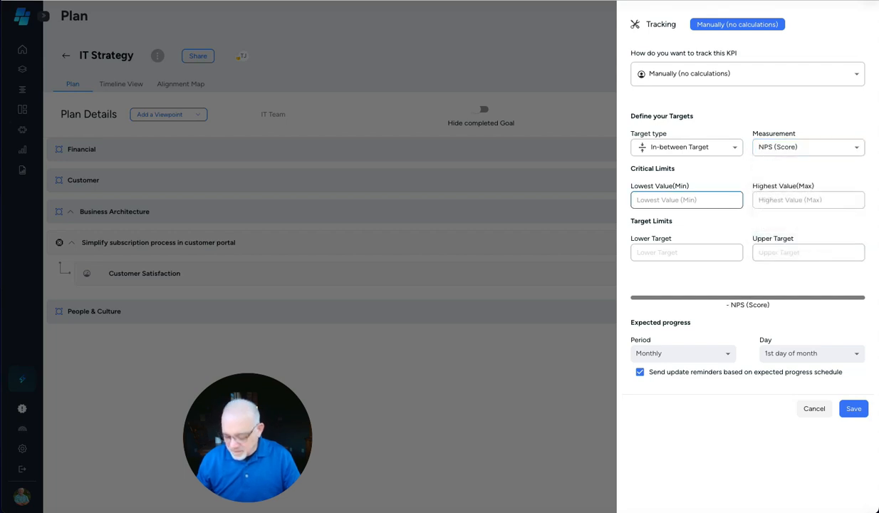
Set the KPI's critical limits to 0 and 100 and its target limits to 95 and 100, and save the tracking
type("0")
key("Tab")
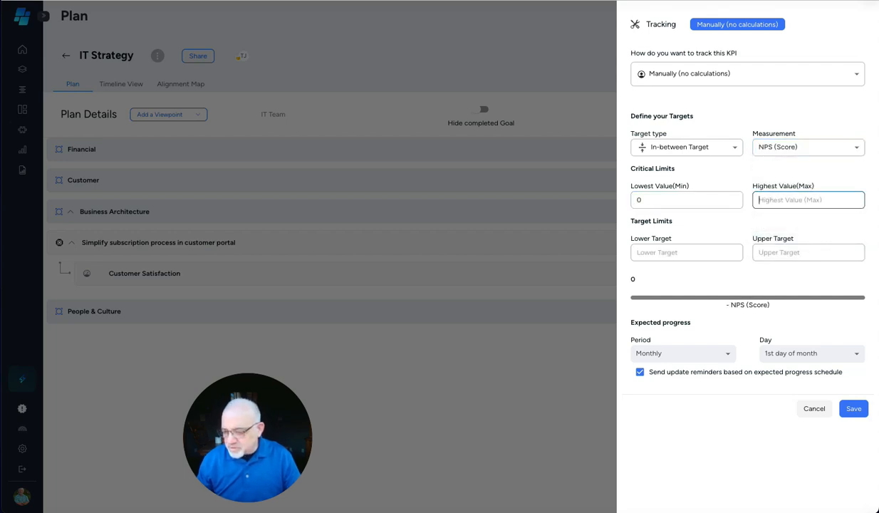
type("100")
key("Tab")
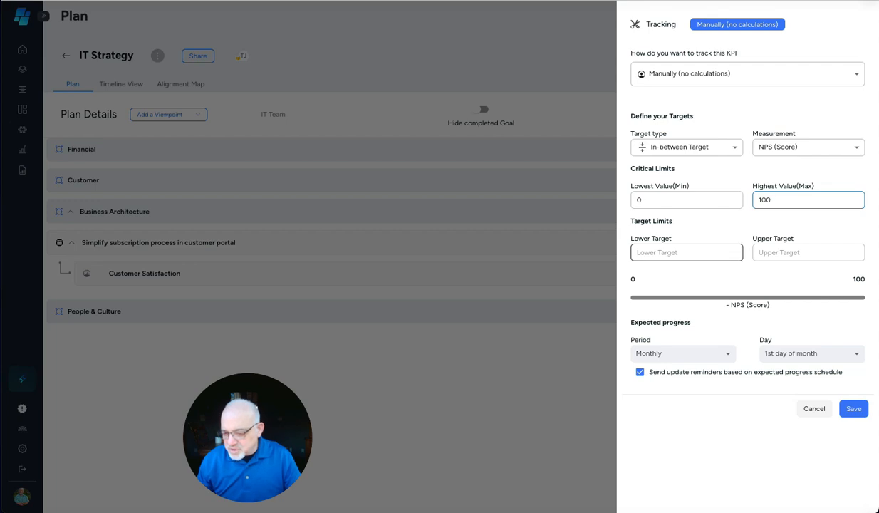
type("95")
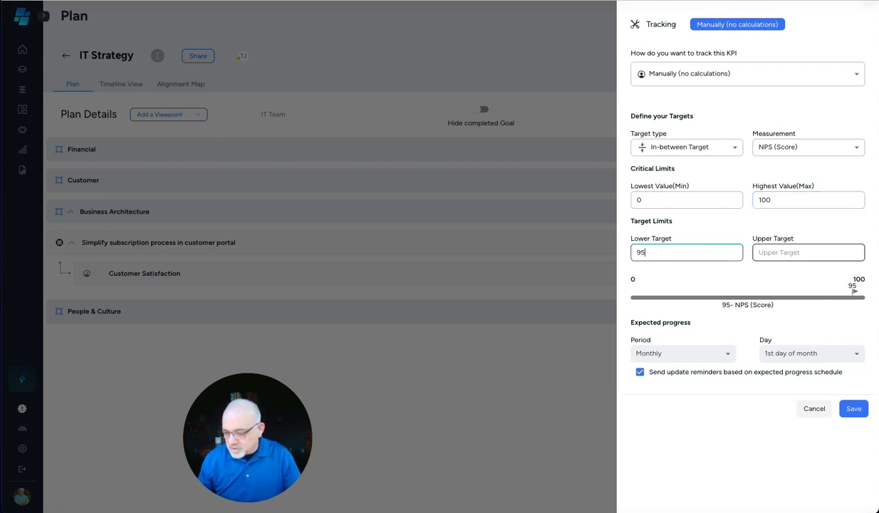
key("Tab")
type("100")
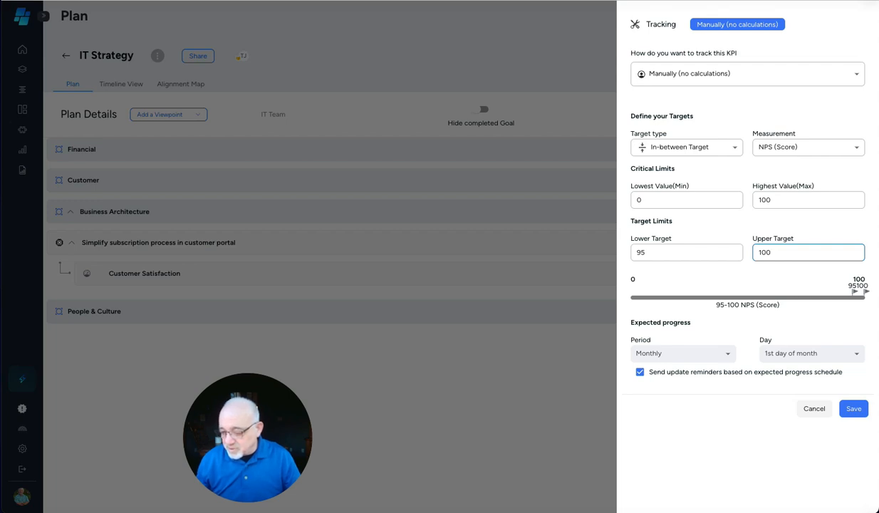
left_click(853, 408)
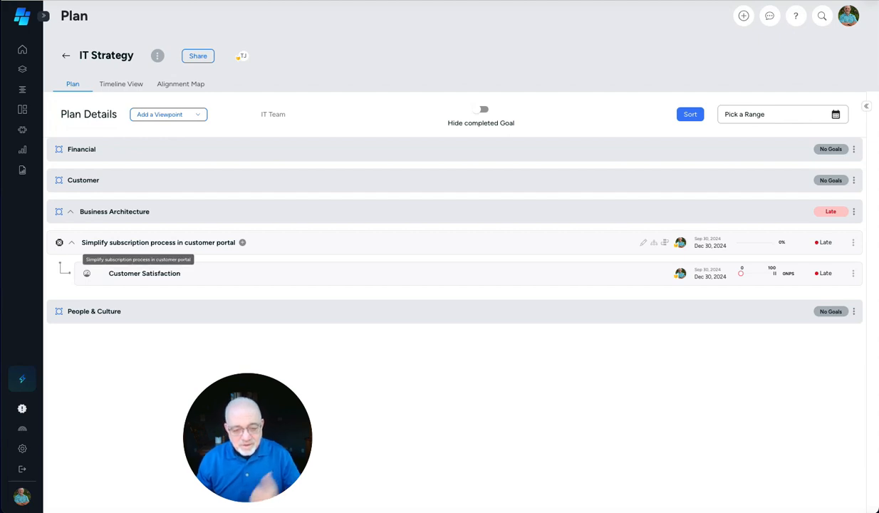
Open the "Simplify subscription process in customer portal" goal for editing and add another contribution entry to what it contributes to
left_click(158, 242)
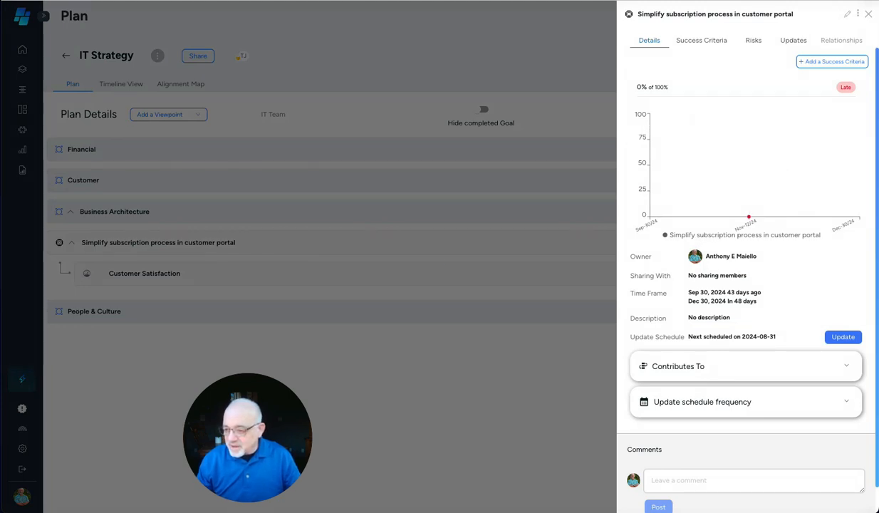
left_click(847, 14)
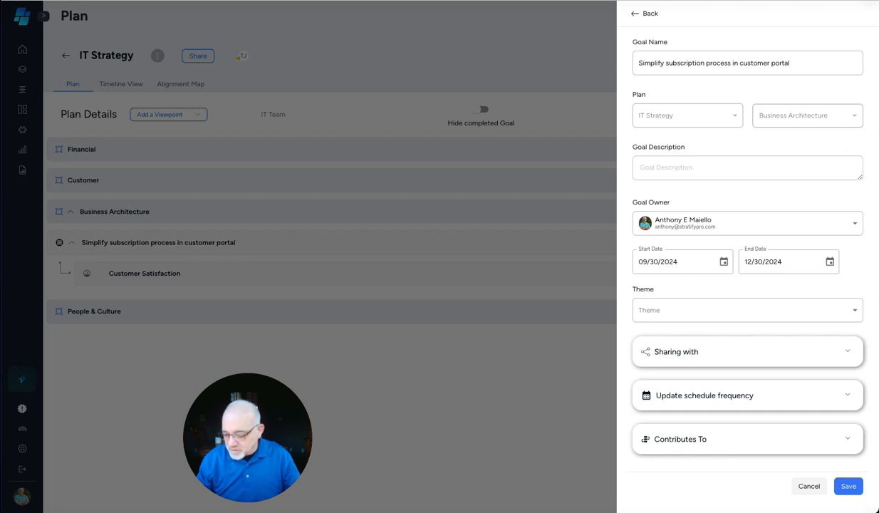
left_click(847, 439)
scroll(846, 436, "down", 2)
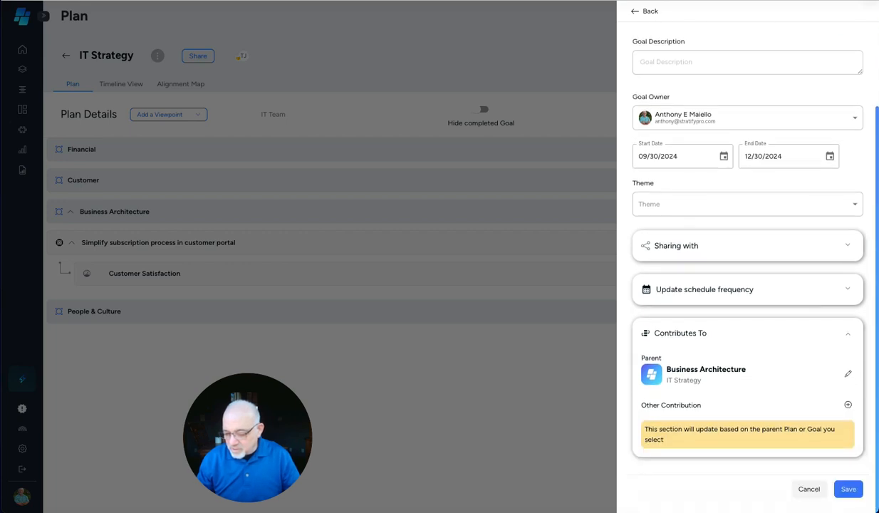
left_click(848, 404)
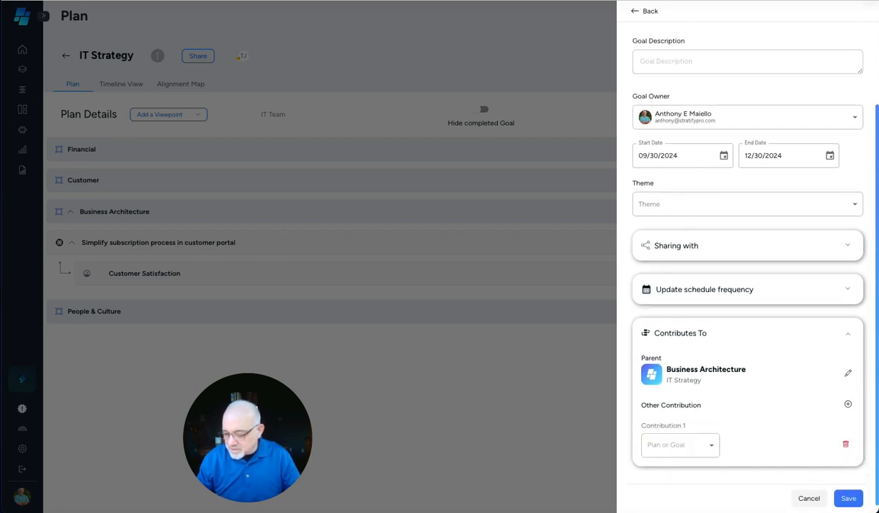
Set Contribution 1 of the subscription process goal to type Plan and choose the Corporate Strategy plan
scroll(719, 436, "down", 1)
left_click(681, 436)
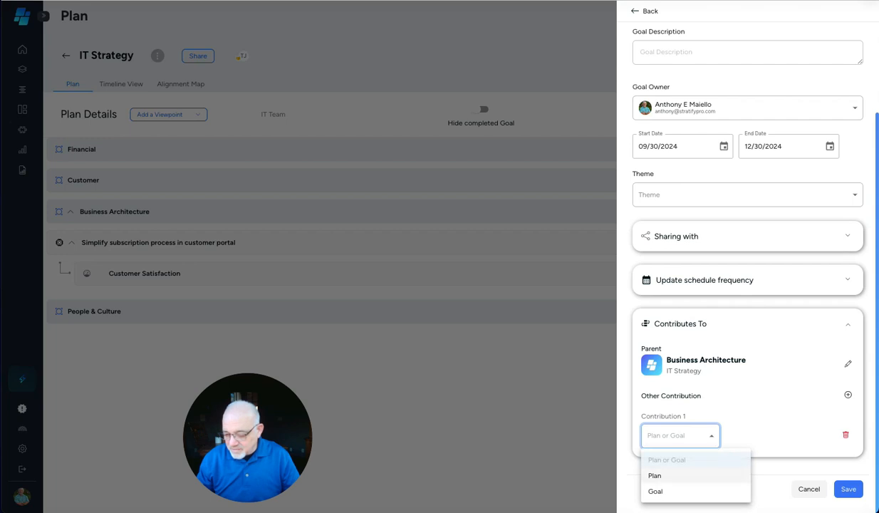
left_click(655, 475)
left_click(776, 434)
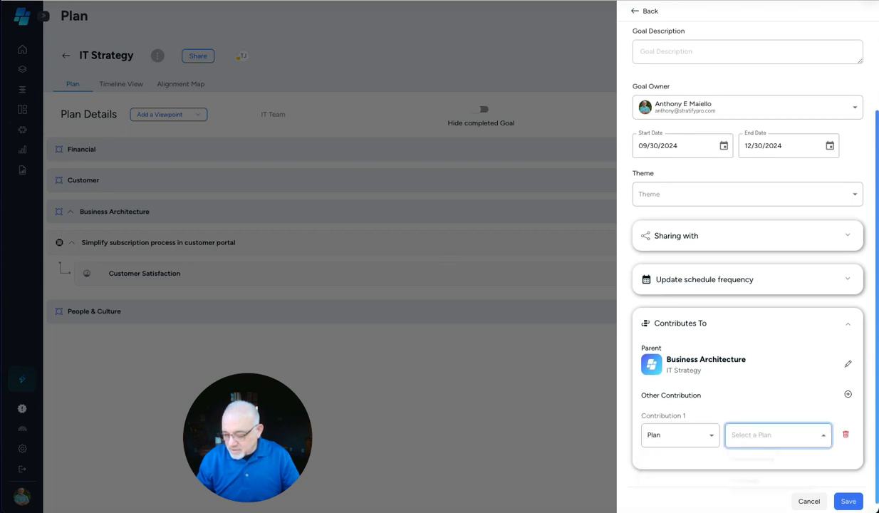
left_click(762, 447)
Link the contribution to the Financial viewpoint's "Increase revenue by 10%" goal, save it, and close the goal details
scroll(748, 284, "down", 1)
left_click(748, 434)
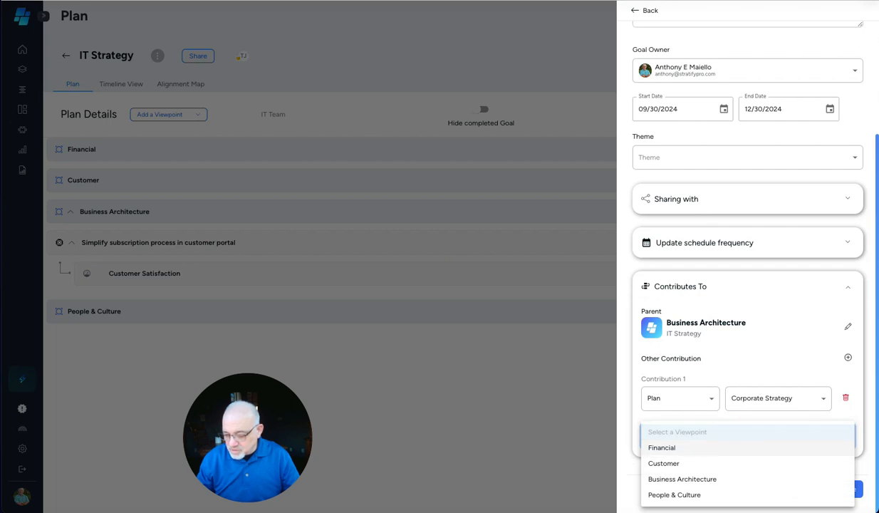
left_click(675, 448)
left_click(712, 471)
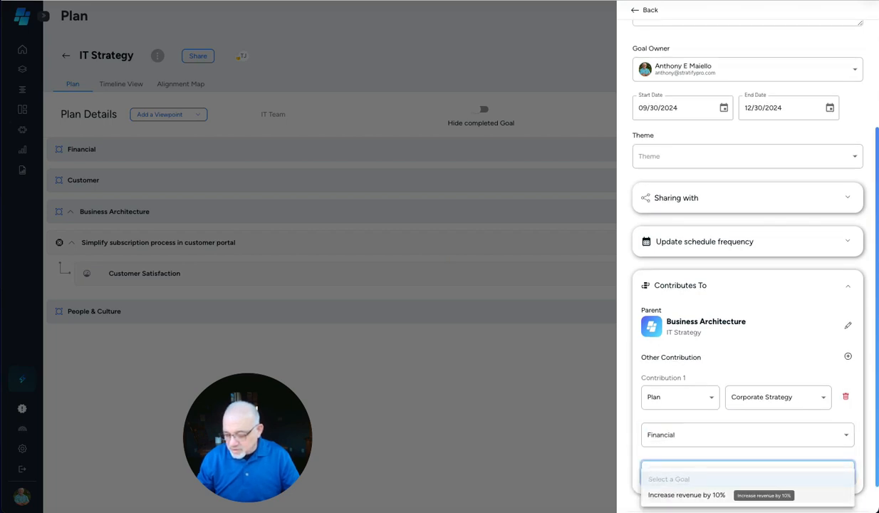
left_click(719, 494)
scroll(682, 398, "down", 1)
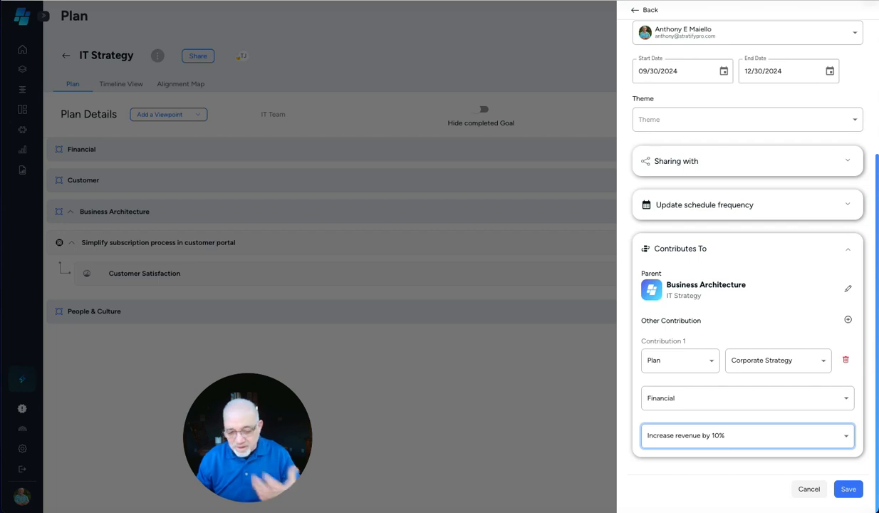
left_click(848, 489)
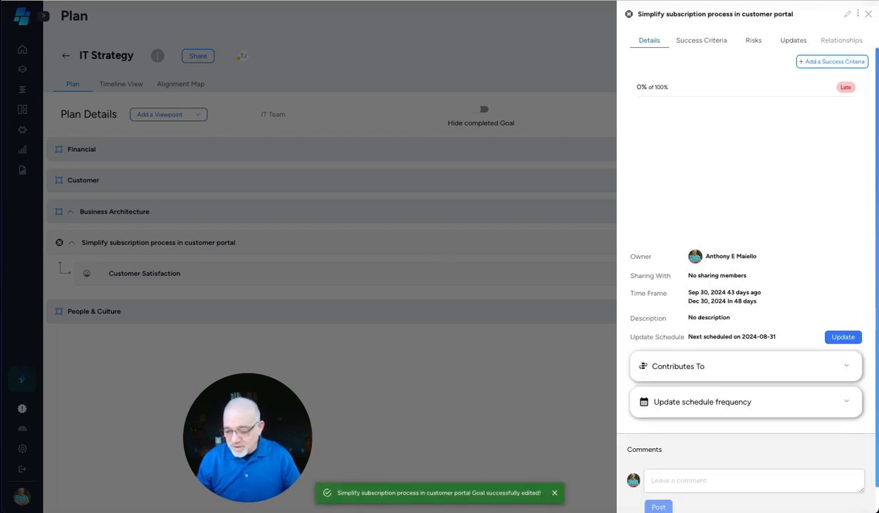
left_click(868, 15)
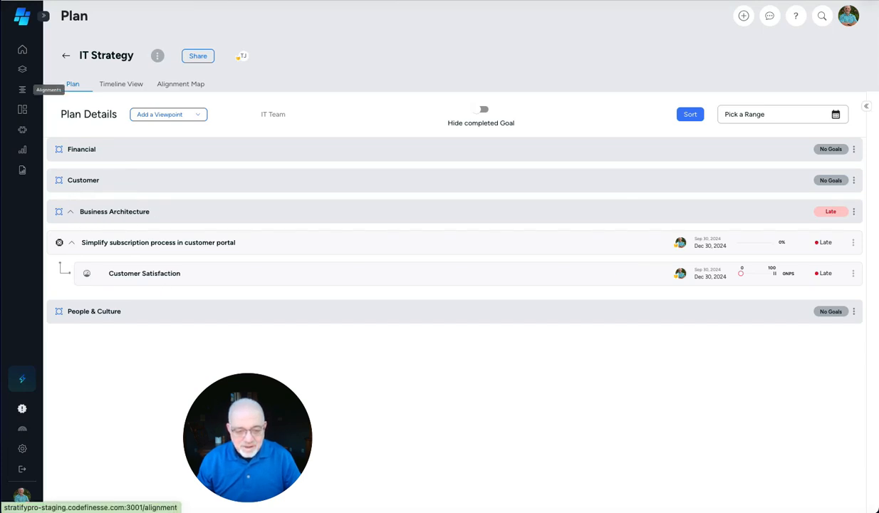
Review how the plans connect in the overall alignment map, and open the Finance Team's Finance Strategy plan
left_click(21, 89)
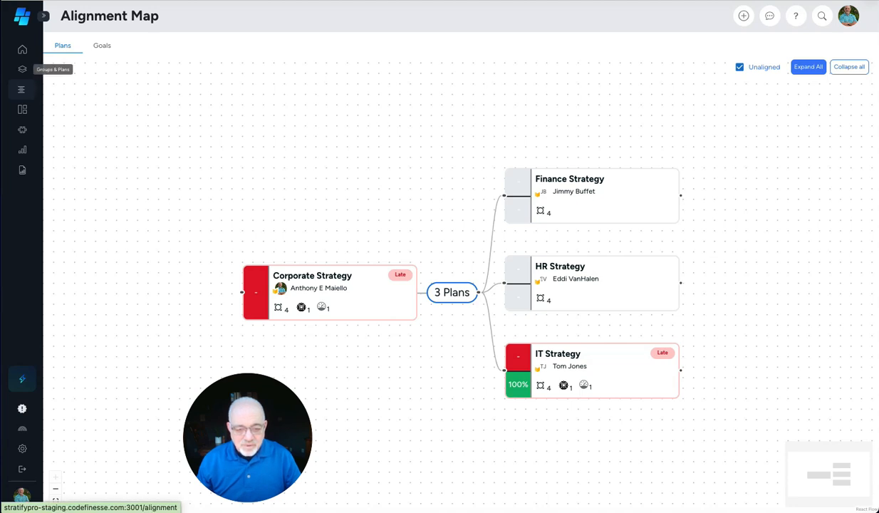
left_click(22, 69)
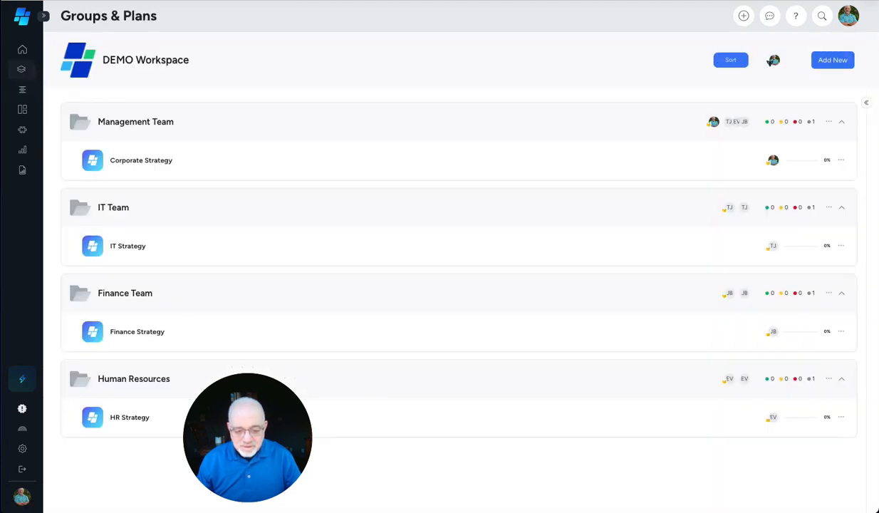
left_click(137, 332)
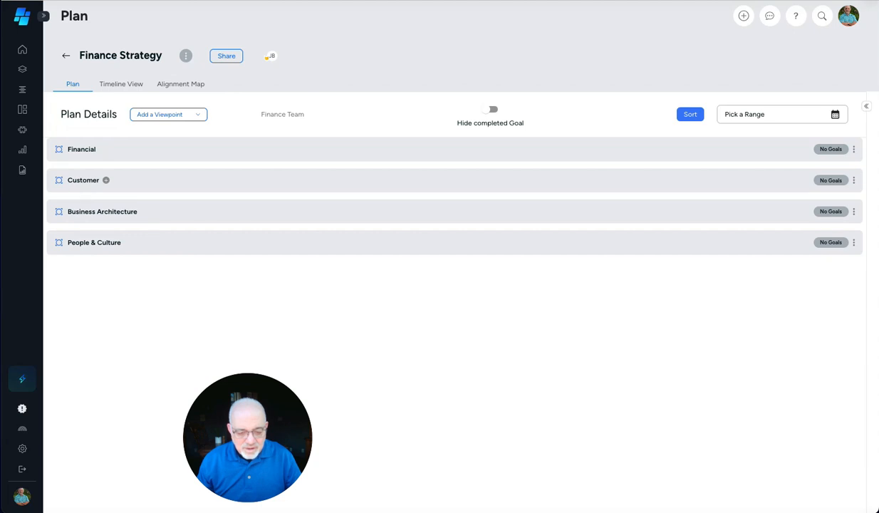
Add a new goal named "Close 20% more deals" under the Customer viewpoint of the Finance Strategy plan
left_click(105, 180)
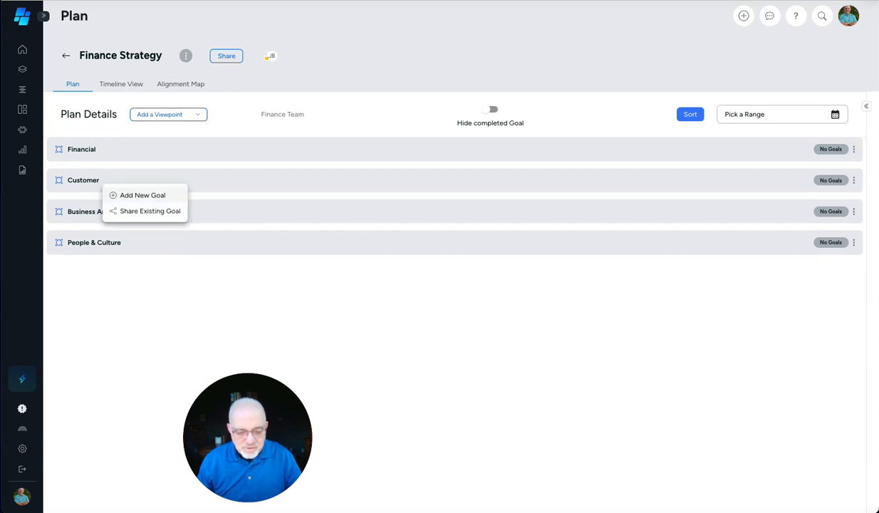
left_click(143, 195)
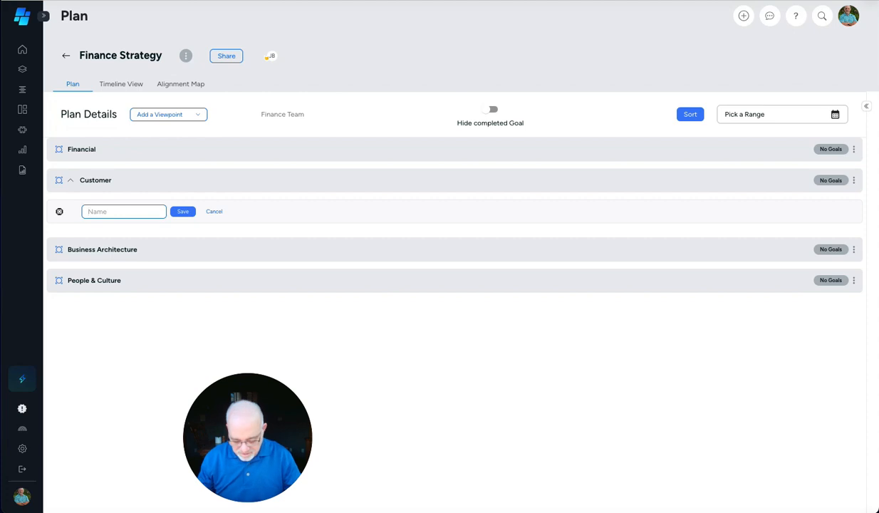
type("Close 2")
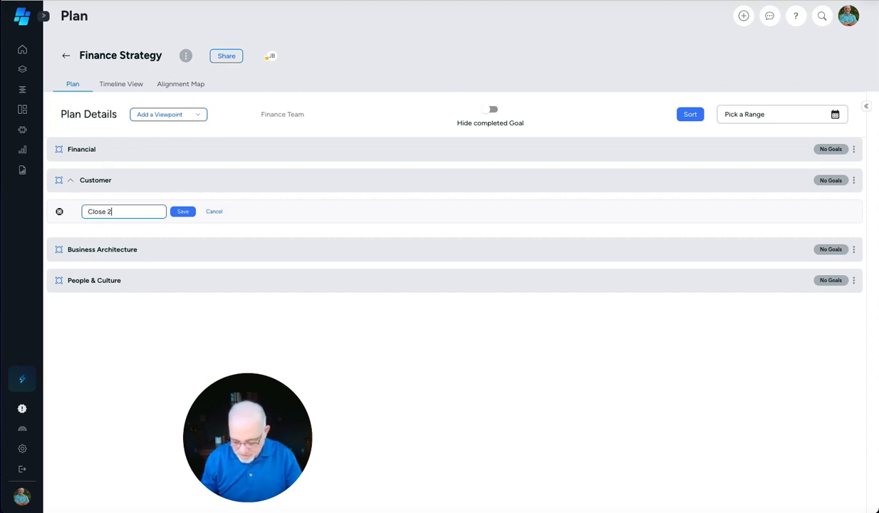
type("0% m")
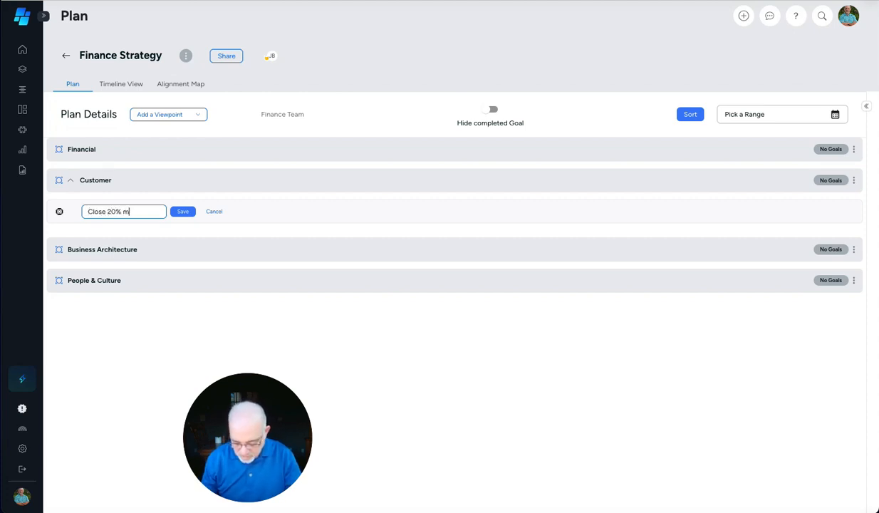
type("ore deals")
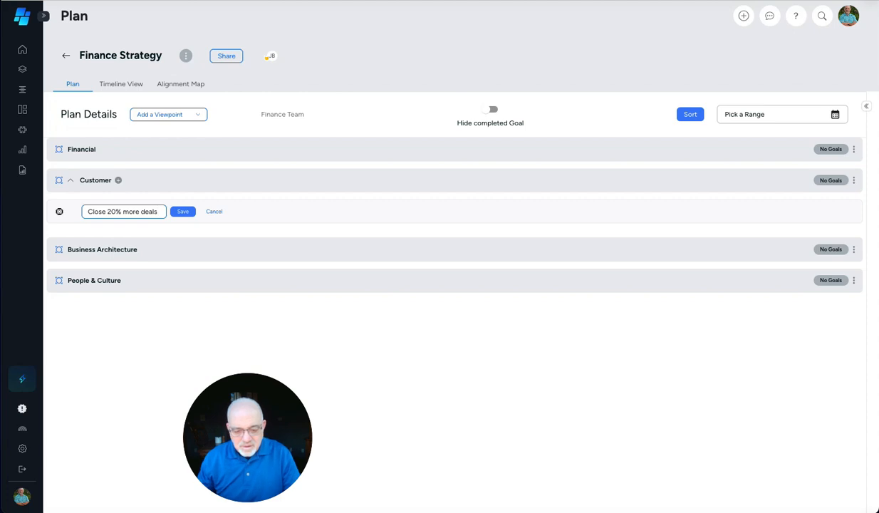
key("Return")
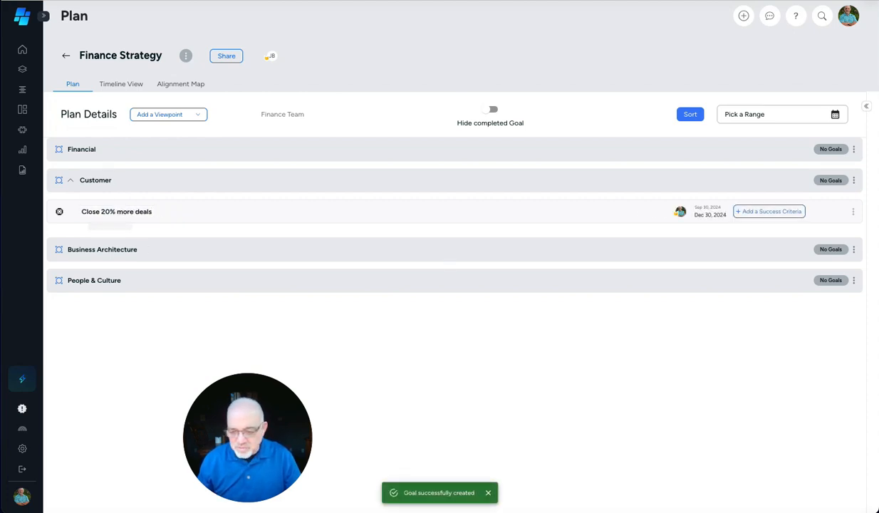
Add a new KPI named "Number of Deals closed" as a success criterion of the "Close 20% more deals" goal
left_click(853, 212)
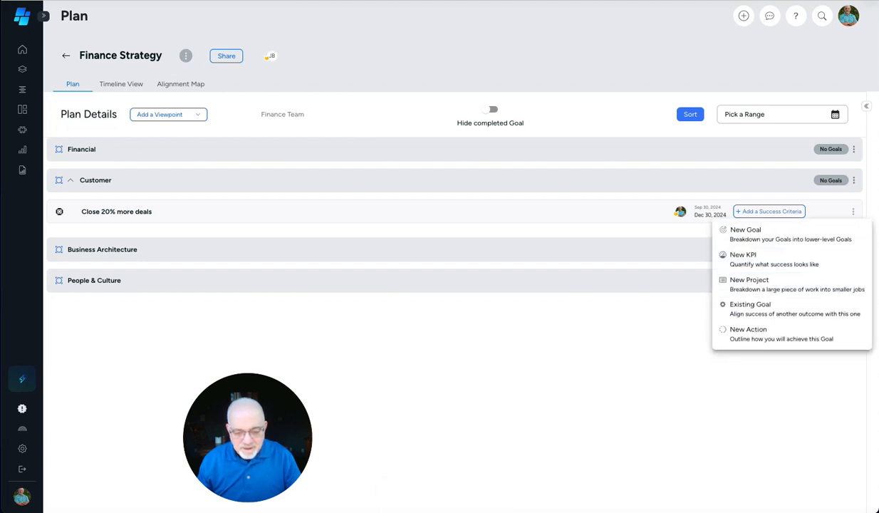
left_click(733, 257)
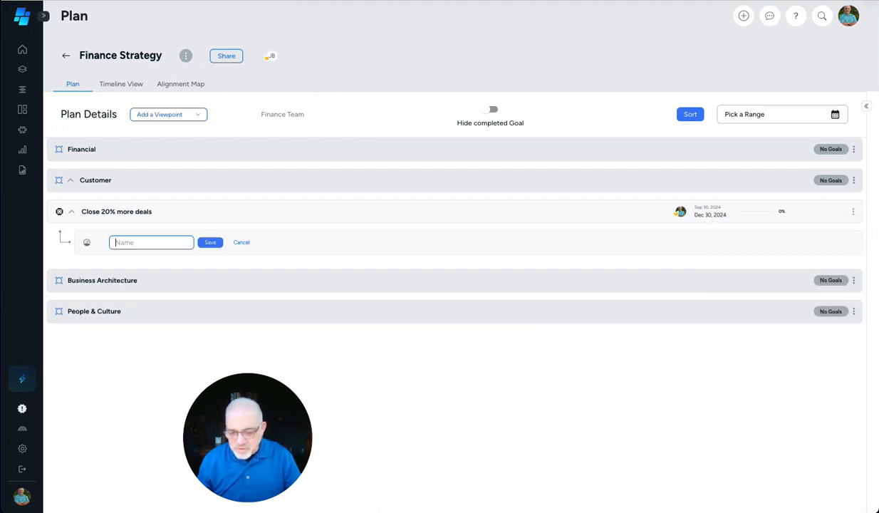
type("N")
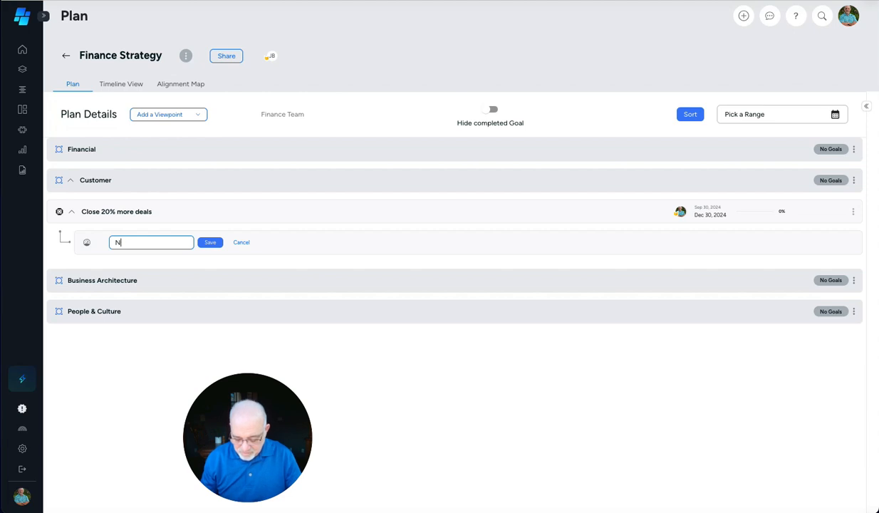
type("umber of Dea")
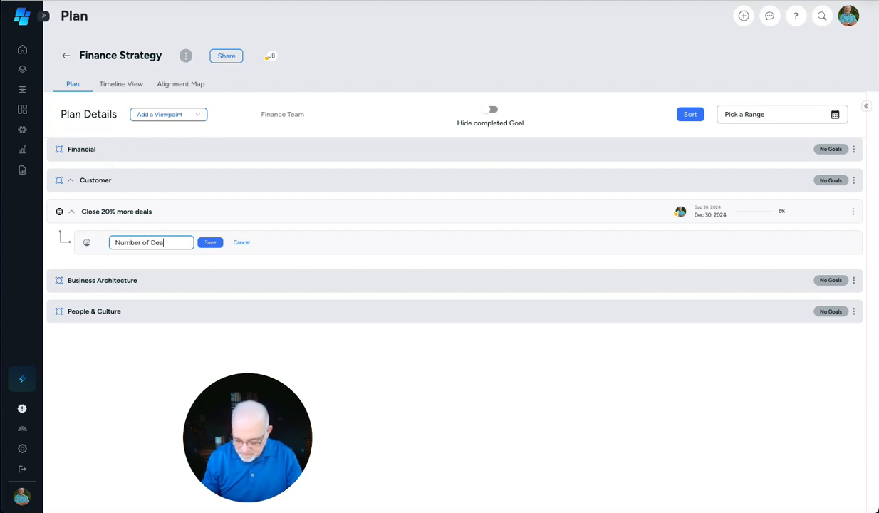
type("ls closed")
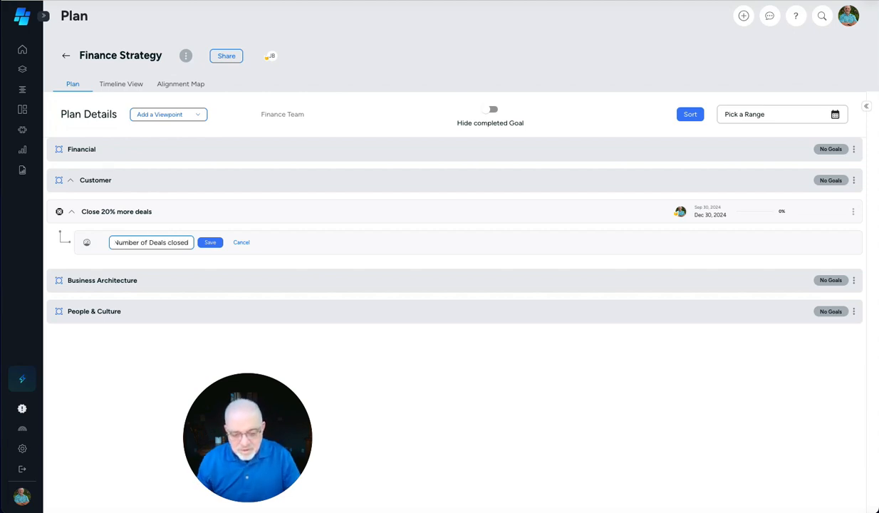
key("Return")
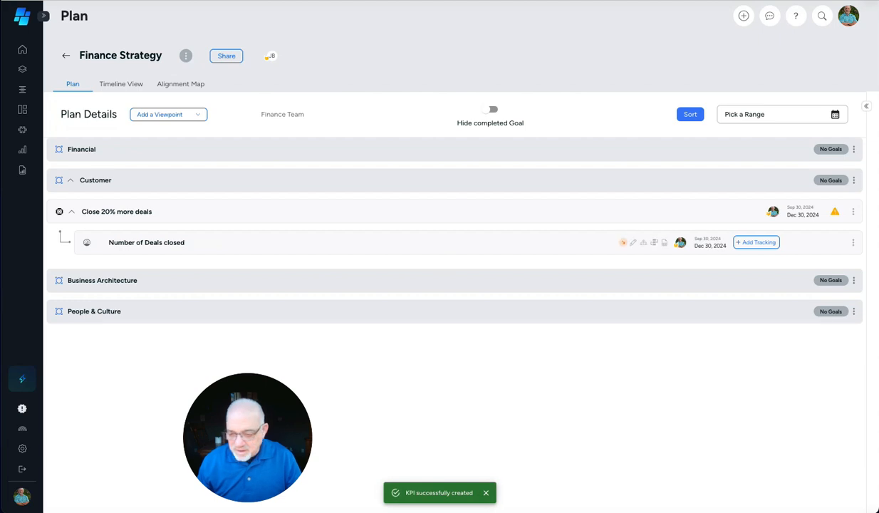
Set up and save tracking for the Number of Deals closed KPI: Achieve Target, measured in numbers, initial value 0, target 25
left_click(756, 243)
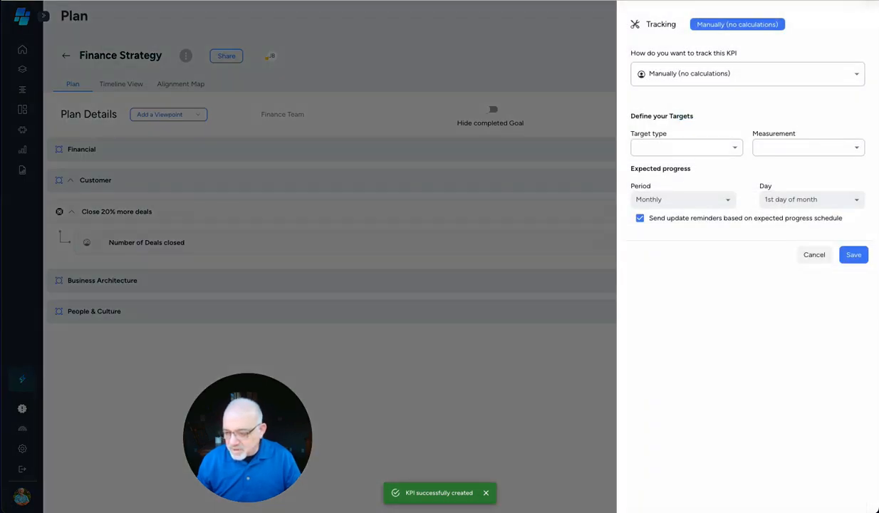
left_click(686, 148)
left_click(675, 168)
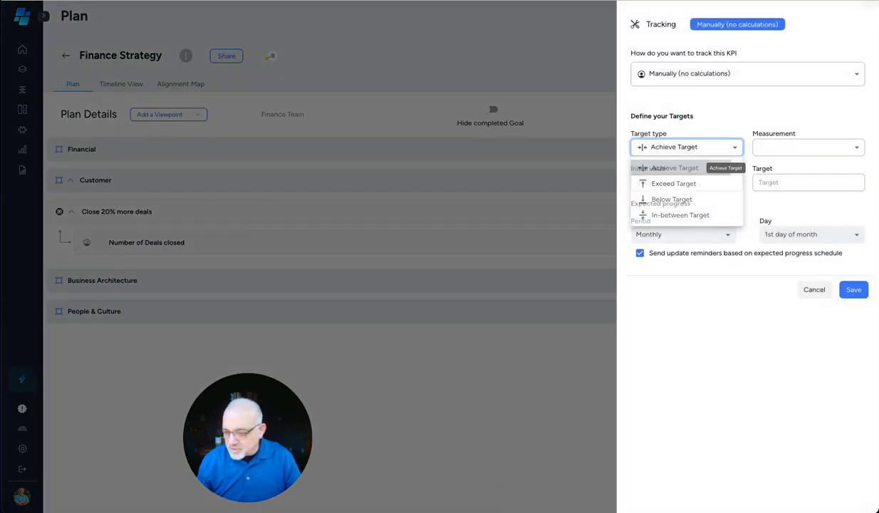
left_click(807, 147)
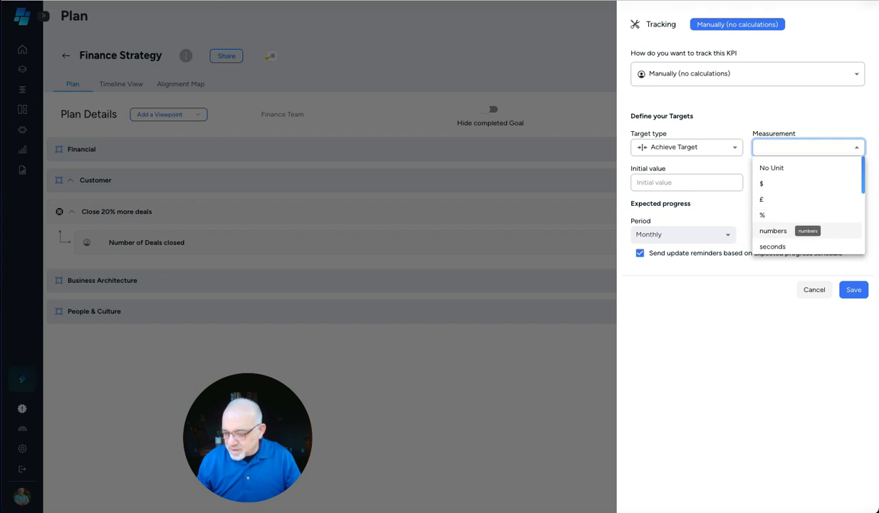
left_click(776, 231)
type("0")
left_click(807, 183)
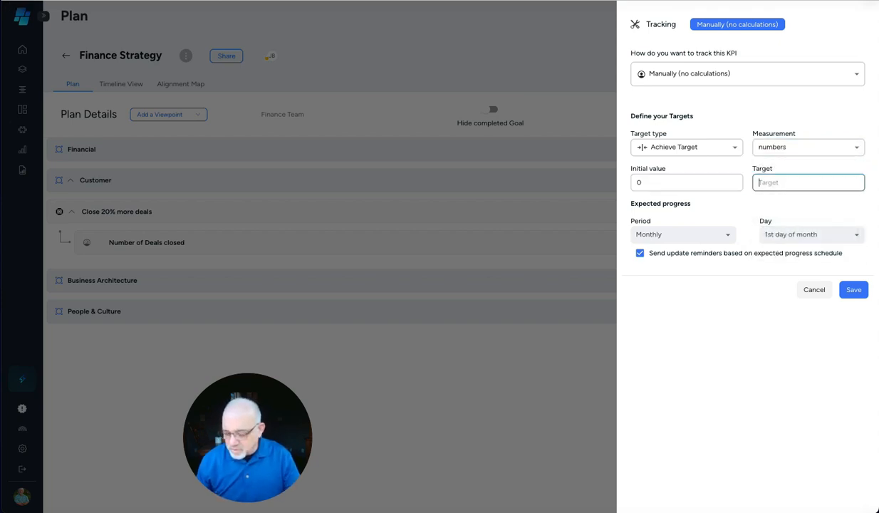
type("25")
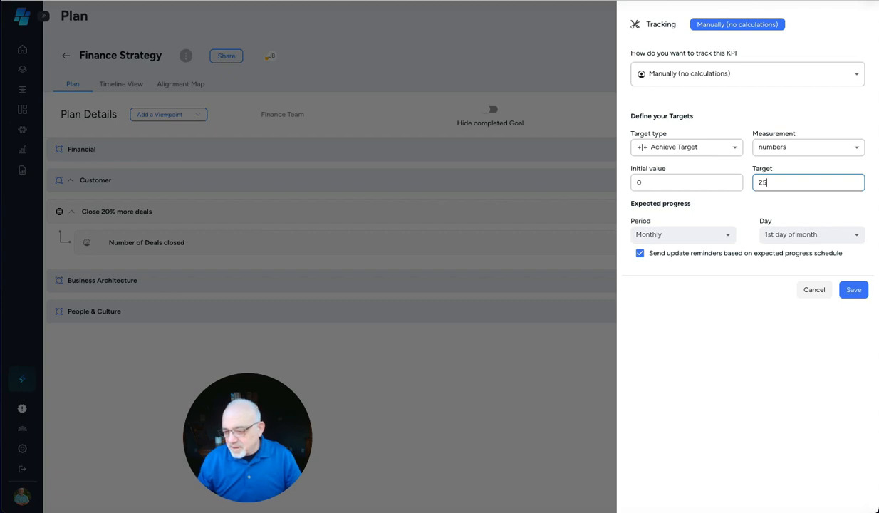
left_click(853, 290)
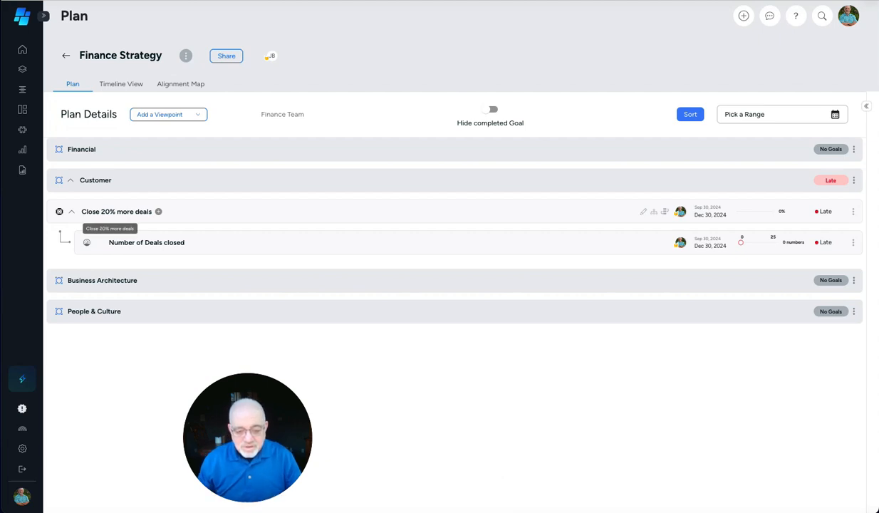
Open the "Close 20% more deals" goal for editing and add another contribution entry to what it contributes to
left_click(116, 212)
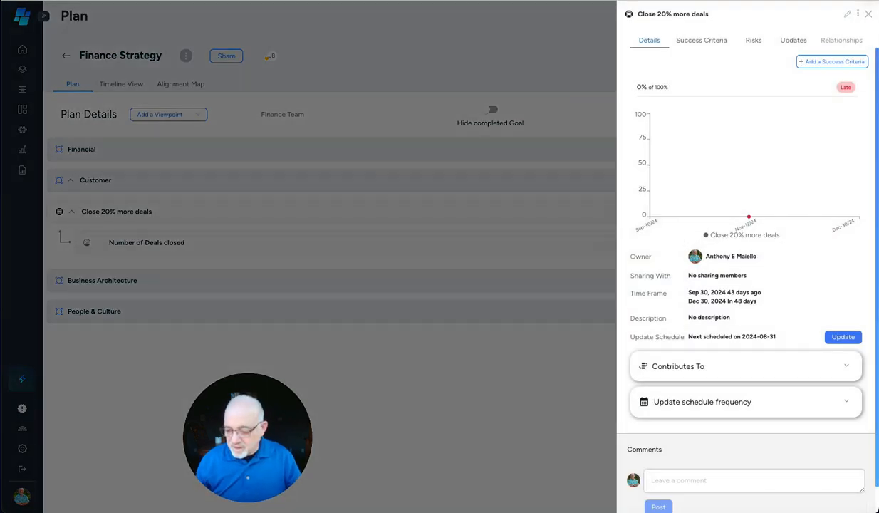
scroll(746, 271, "down", 1)
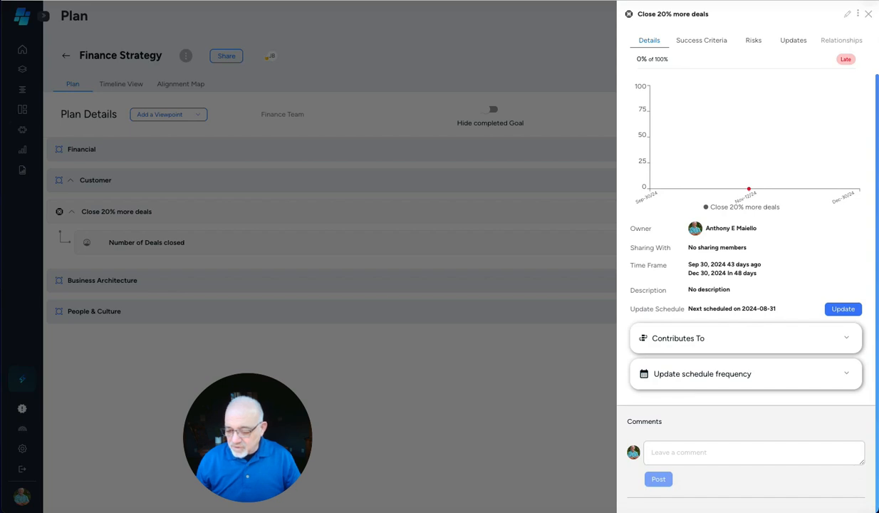
left_click(661, 458)
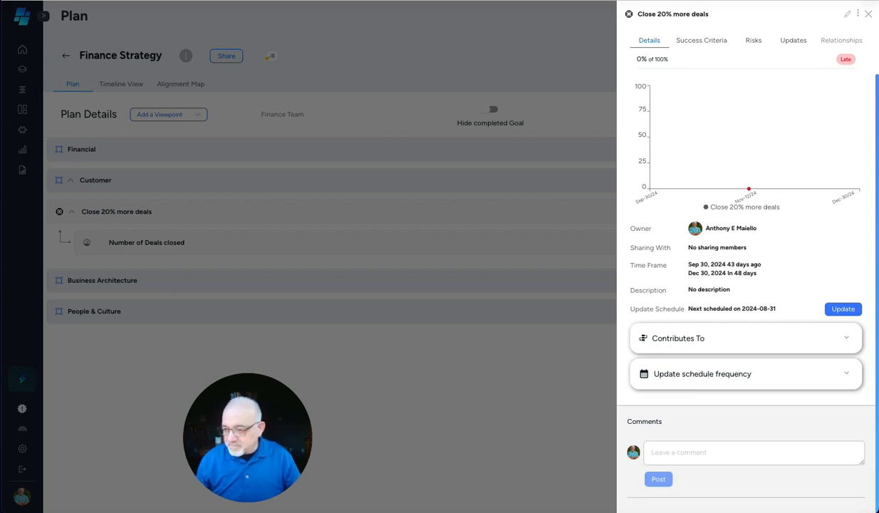
left_click(847, 14)
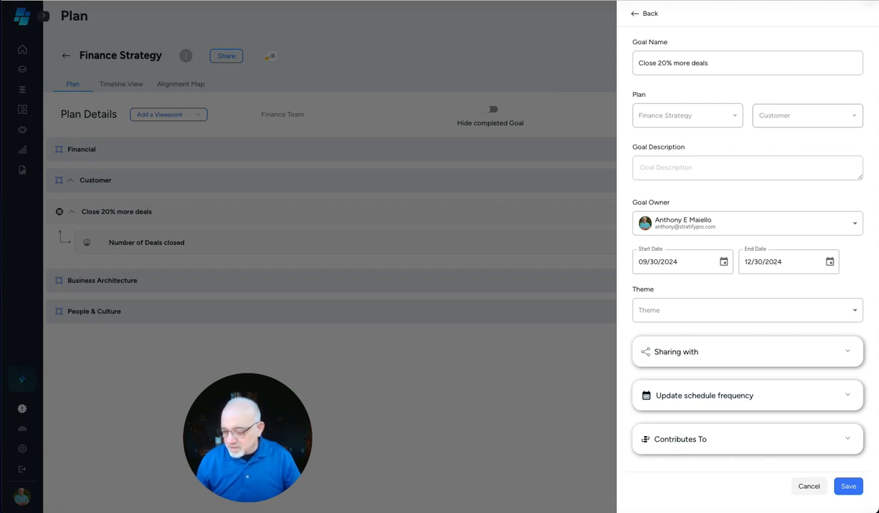
left_click(846, 351)
left_click(846, 349)
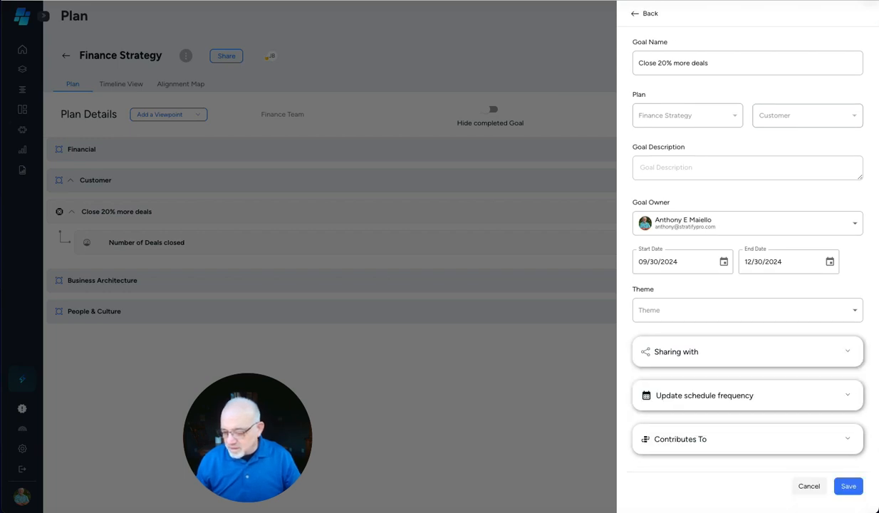
left_click(847, 439)
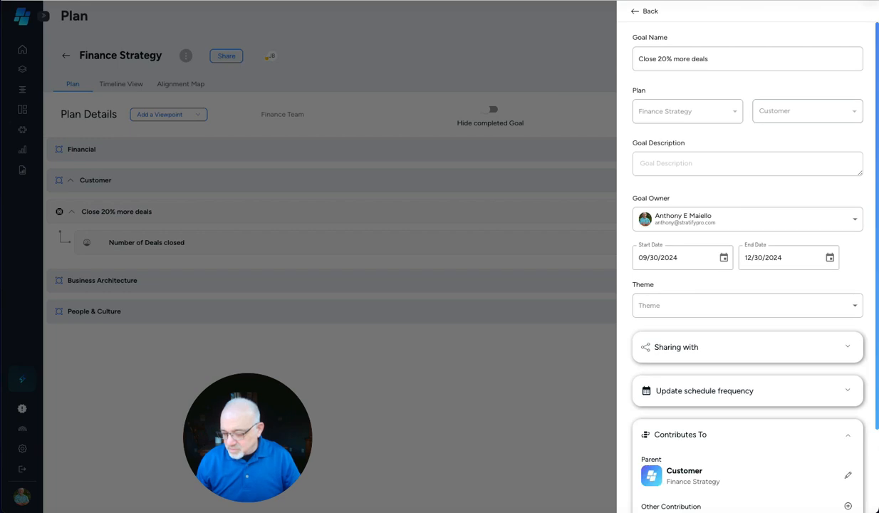
scroll(847, 439, "down", 2)
left_click(847, 405)
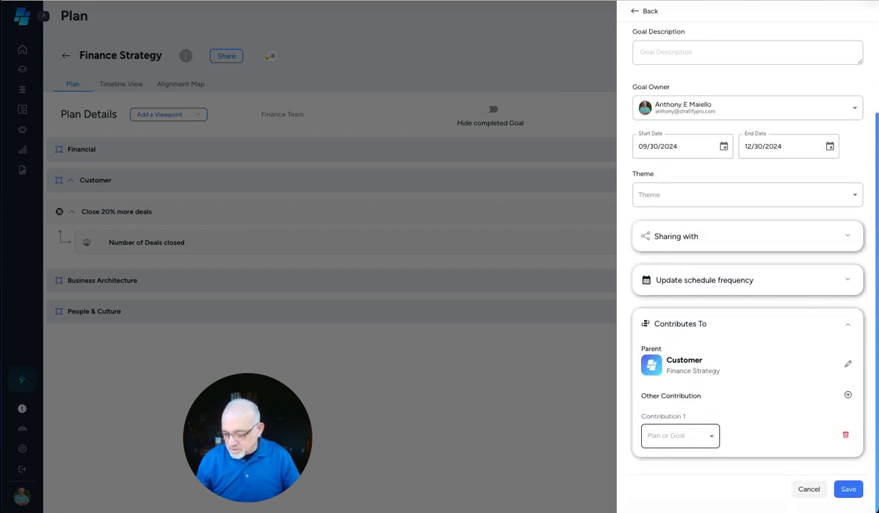
Save the corporate goal "Increase revenue by 10%" as the contribution target of "Close 20% more deals", and view the plans' alignment map
left_click(680, 435)
left_click(655, 488)
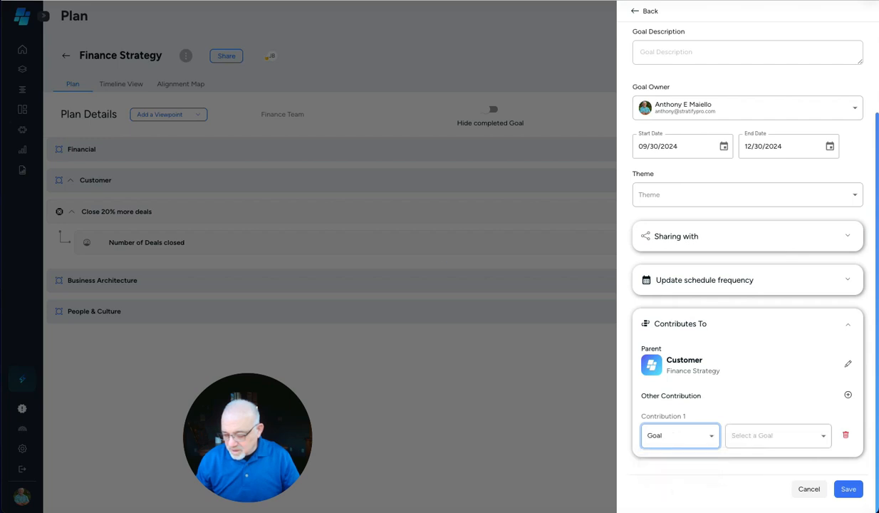
left_click(776, 435)
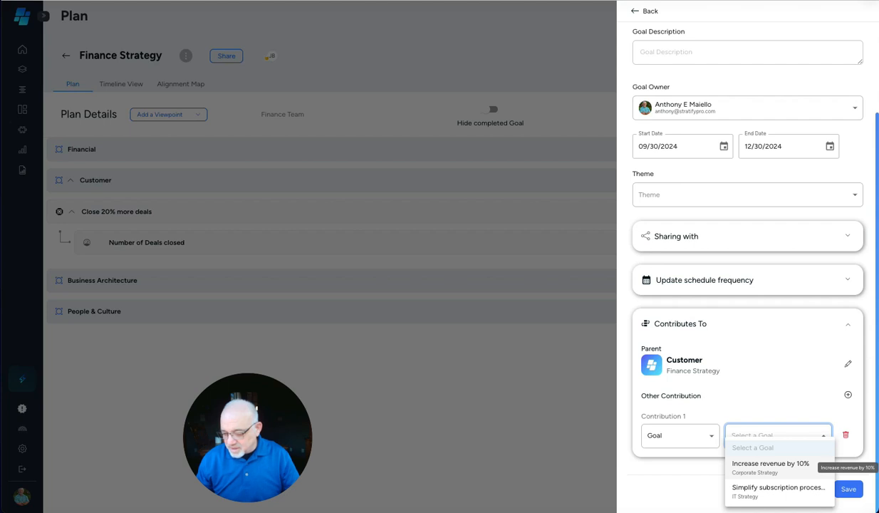
left_click(770, 466)
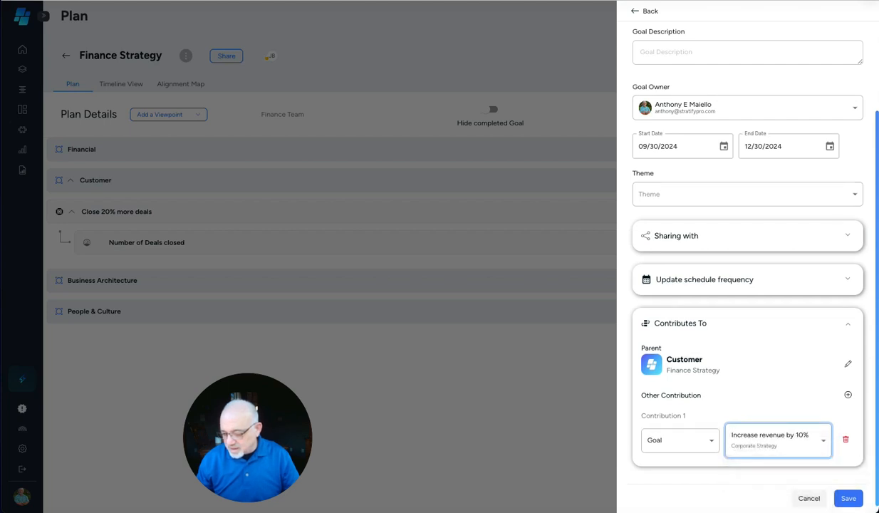
left_click(847, 498)
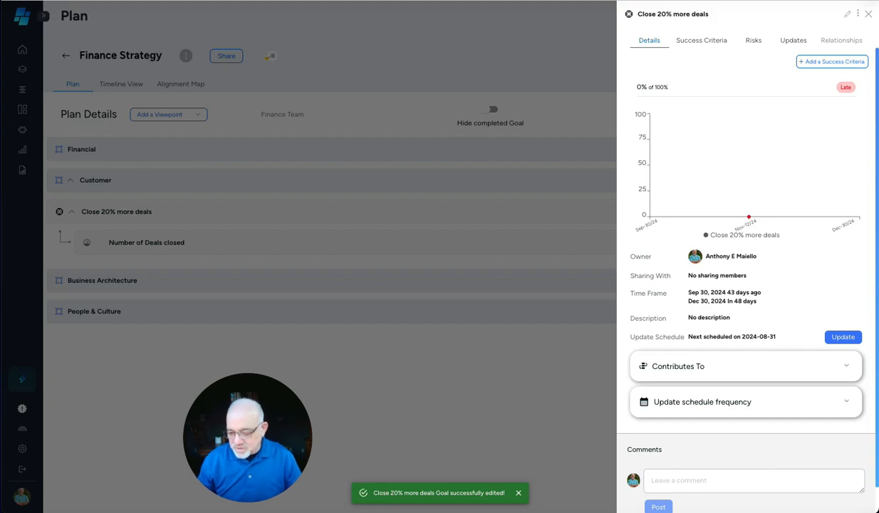
left_click(530, 311)
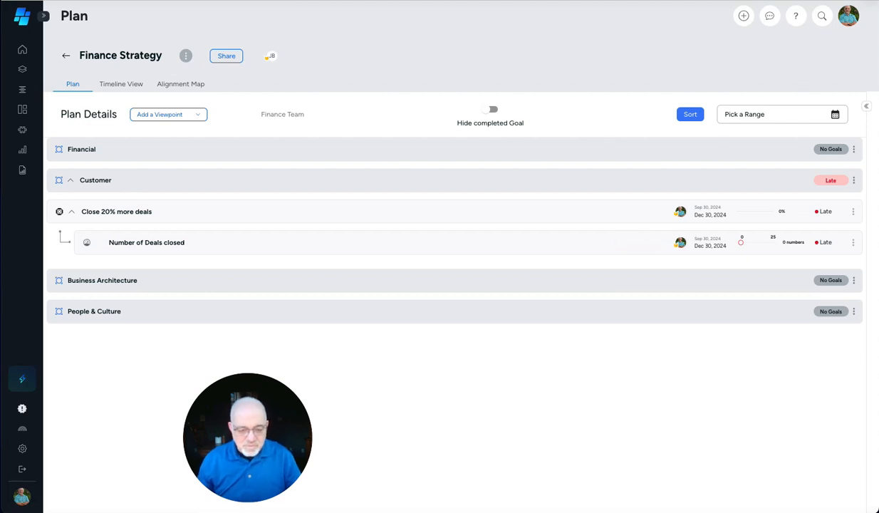
left_click(22, 89)
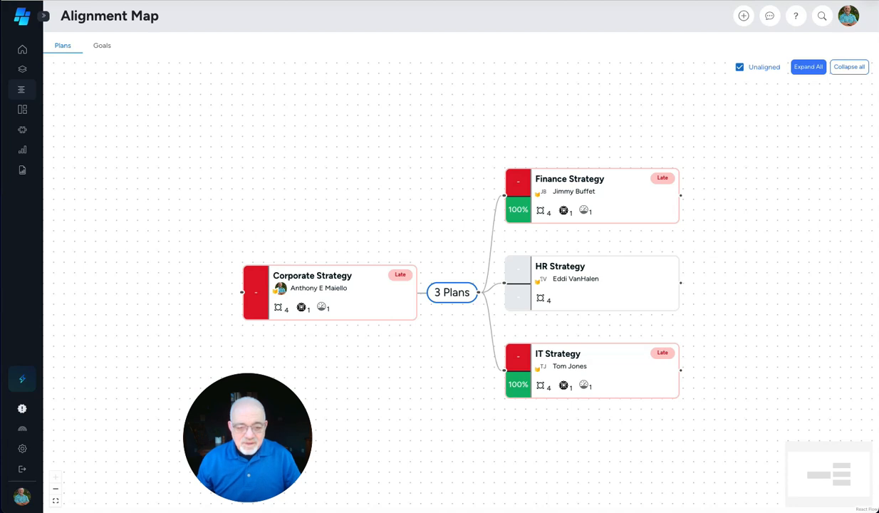
Add a new goal named "Improve Sales Knowledge" under the People & Culture viewpoint of the HR Strategy plan
left_click(22, 69)
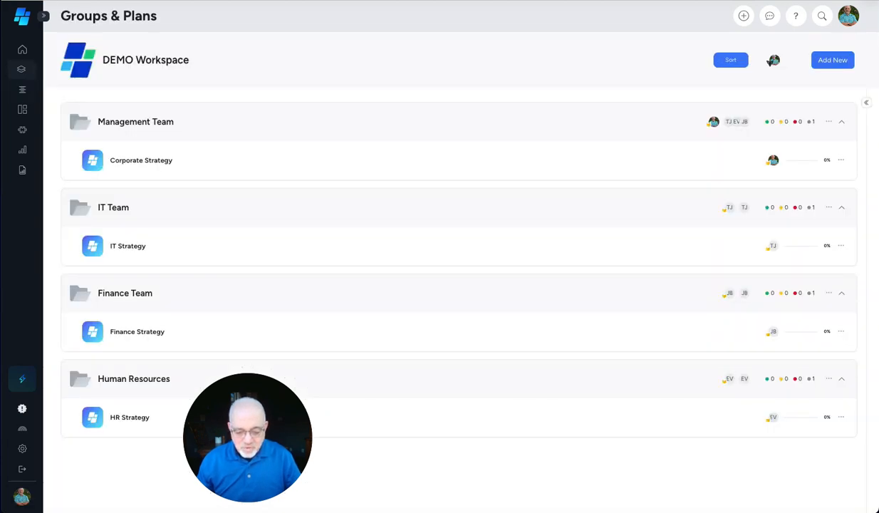
left_click(129, 417)
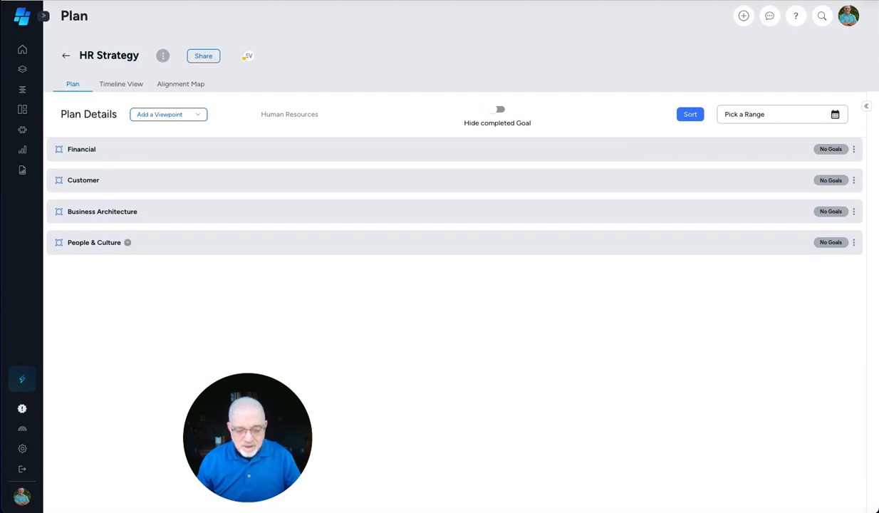
left_click(127, 242)
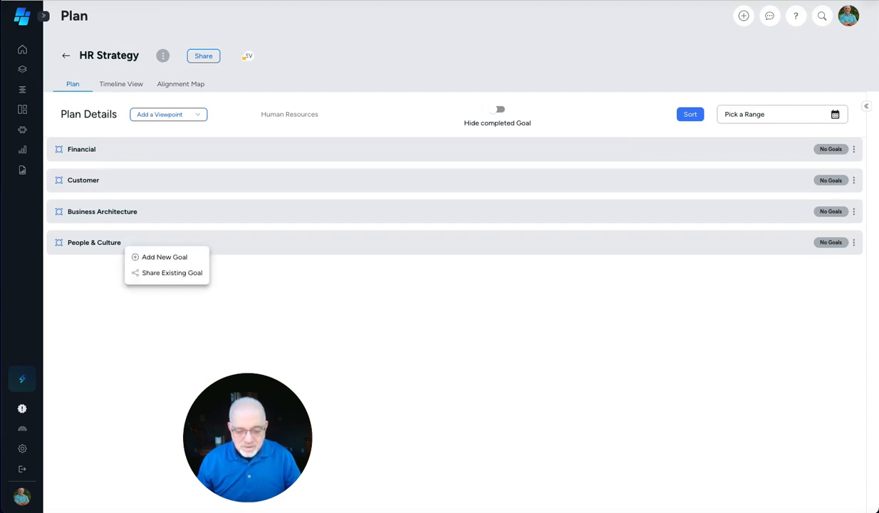
left_click(164, 262)
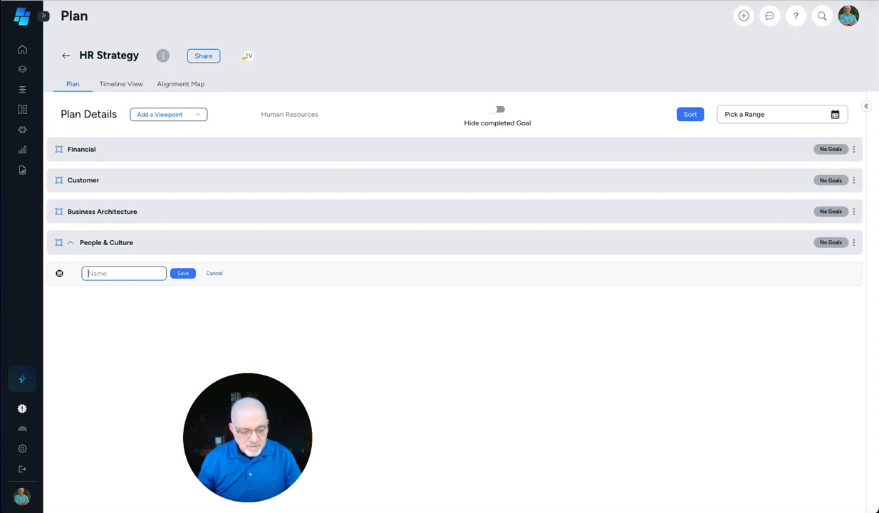
type("Improve S")
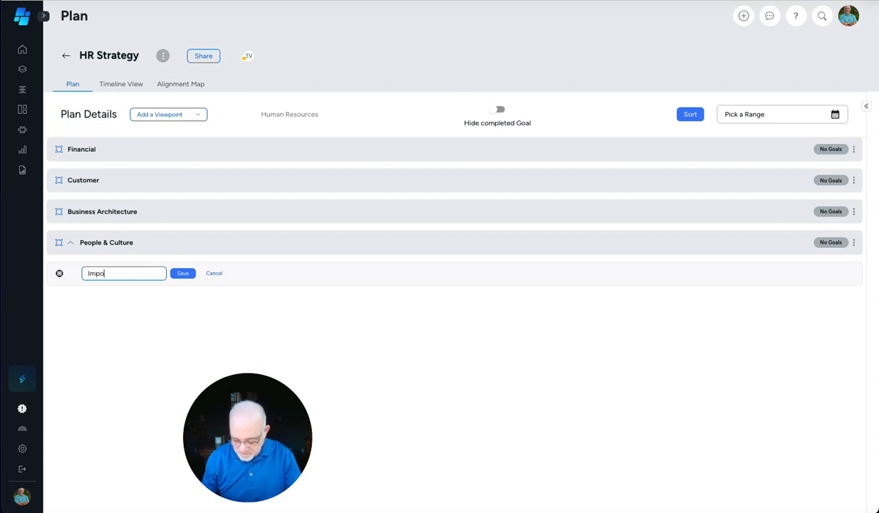
type("ale")
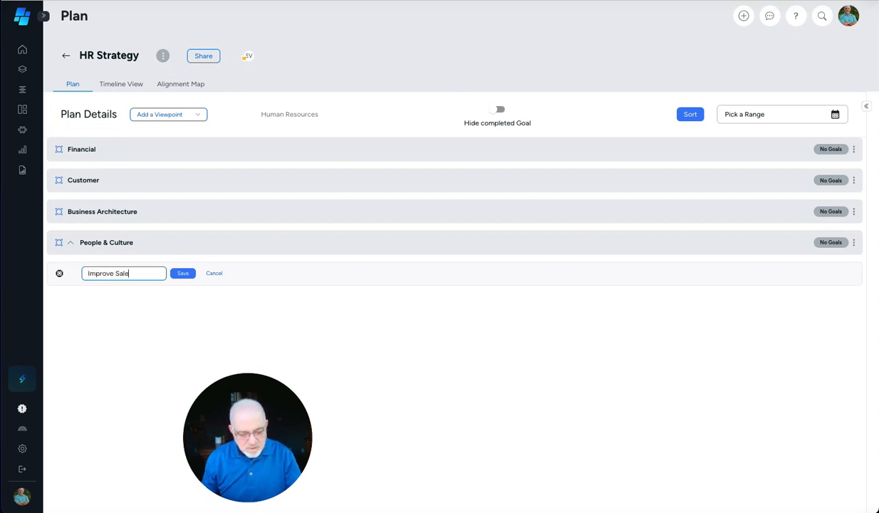
type("s Knowledge")
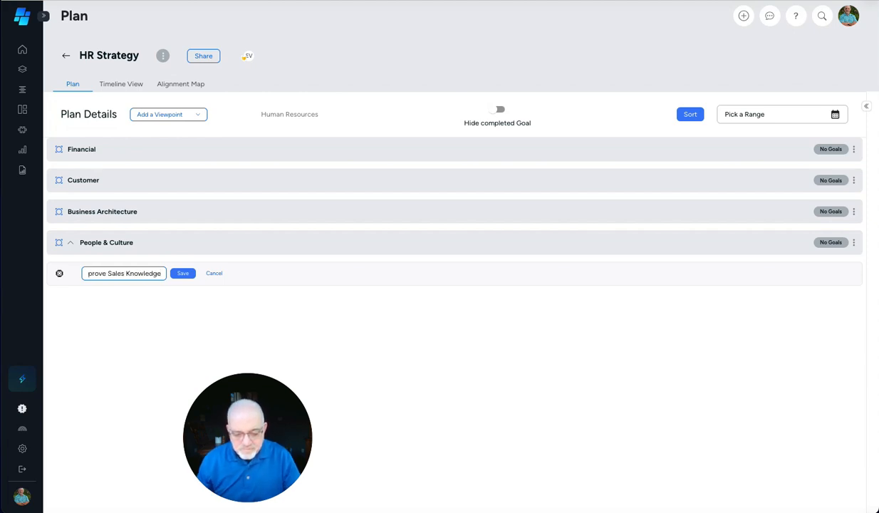
key("Return")
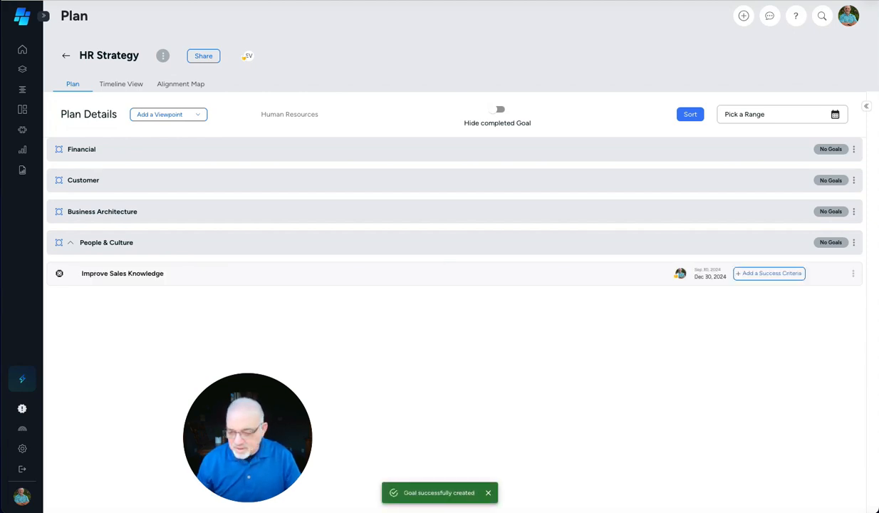
Add a new KPI named "Get more training" as a success criterion of the "Improve Sales Knowledge" goal
left_click(654, 273)
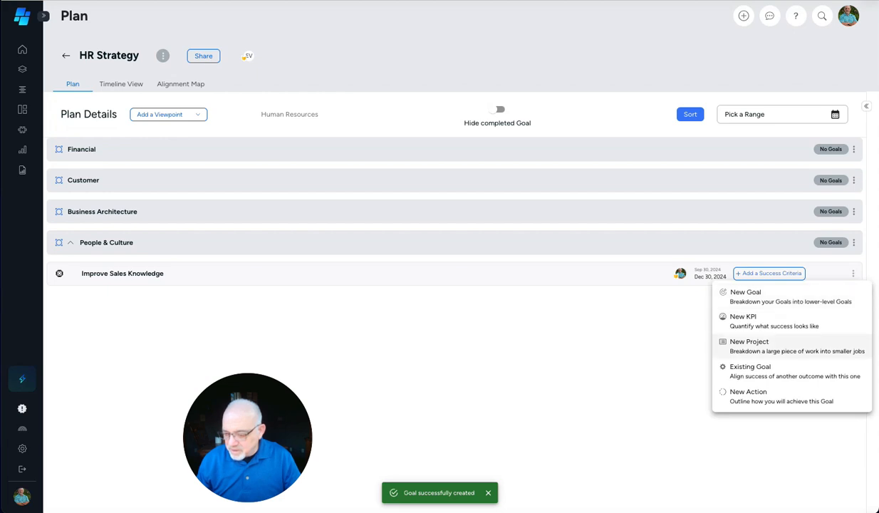
left_click(743, 319)
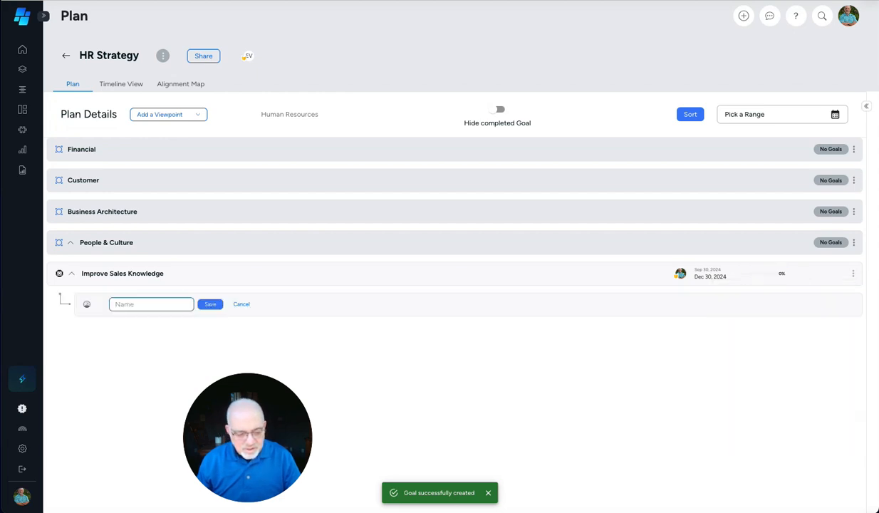
type("Get more training")
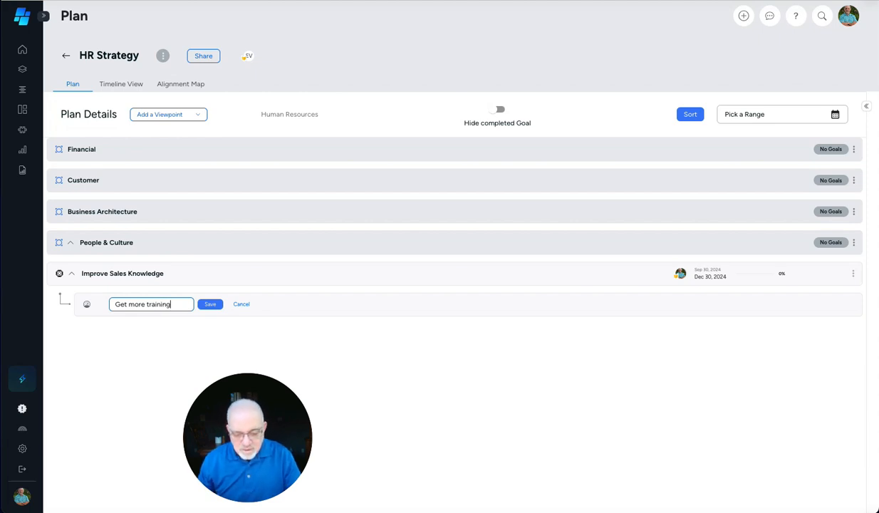
key("Return")
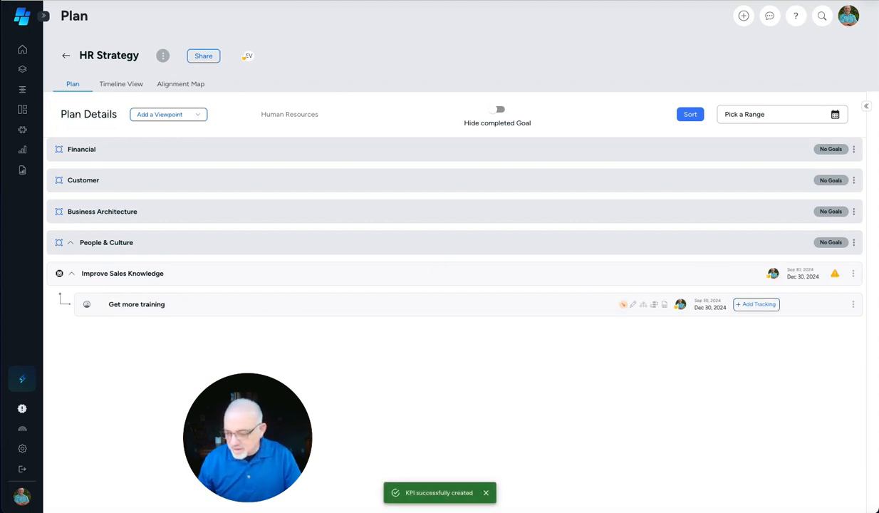
Set up and save tracking for the Get more training KPI: Achieve Target, measured in %, initial value 0, target 100
left_click(756, 305)
left_click(687, 147)
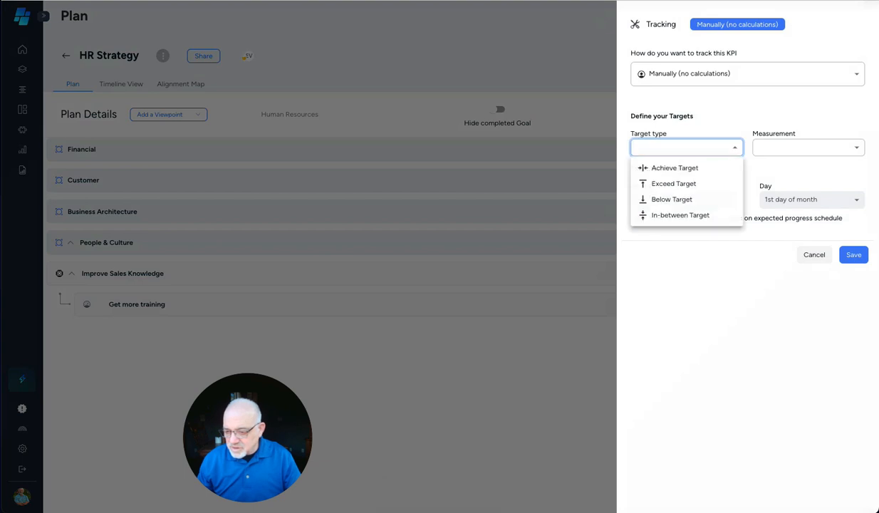
left_click(675, 168)
left_click(808, 147)
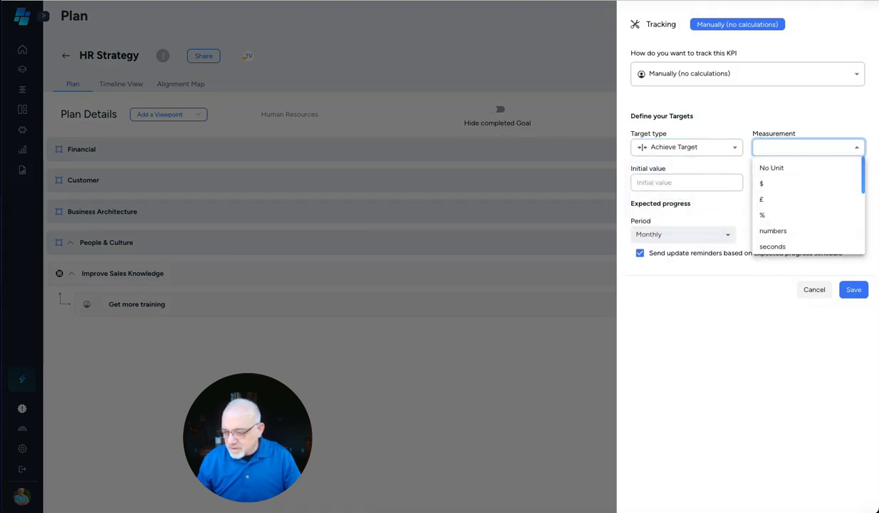
left_click(769, 214)
left_click(686, 183)
type("0")
key("Tab")
type("100")
key("Tab")
left_click(854, 290)
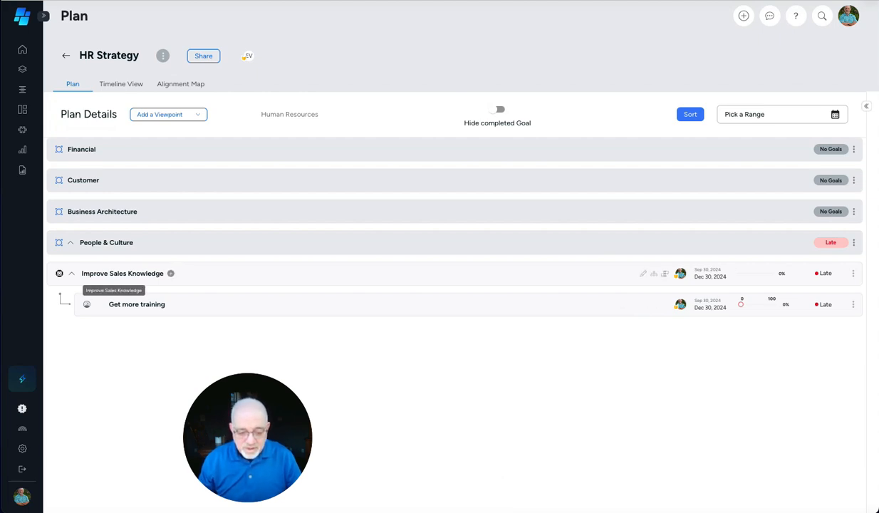
Open the "Improve Sales Knowledge" goal for editing and add another contribution entry to what it contributes to
left_click(117, 275)
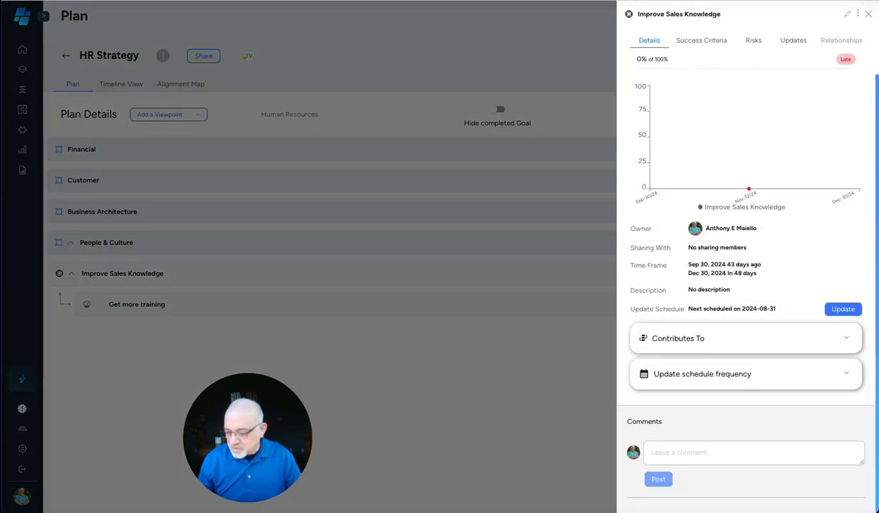
left_click(847, 14)
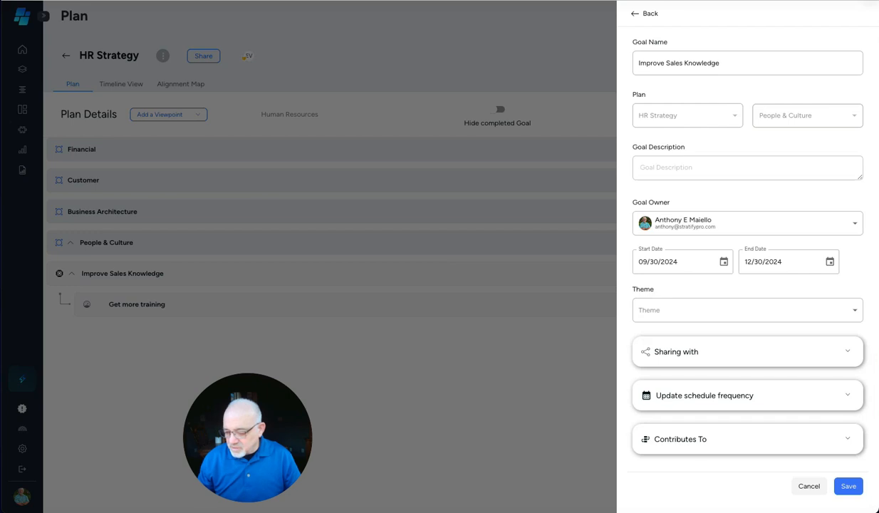
left_click(847, 439)
scroll(847, 439, "down", 2)
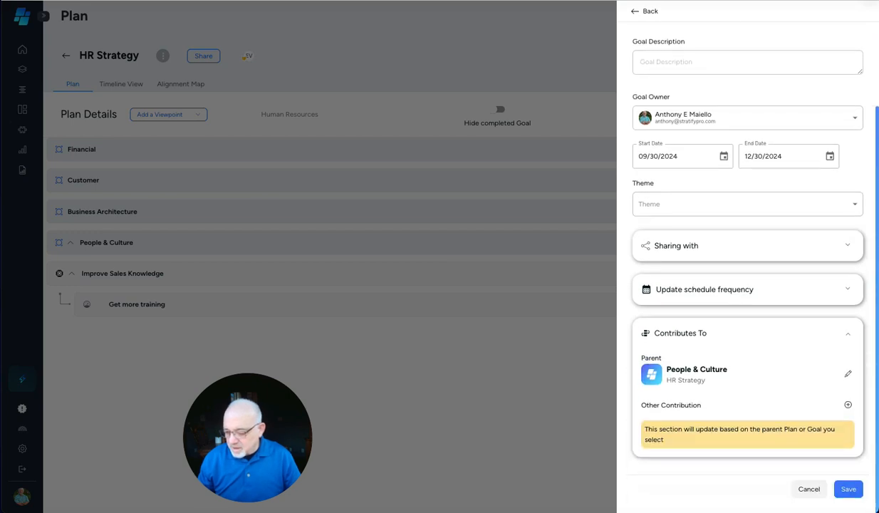
left_click(848, 405)
scroll(847, 405, "down", 1)
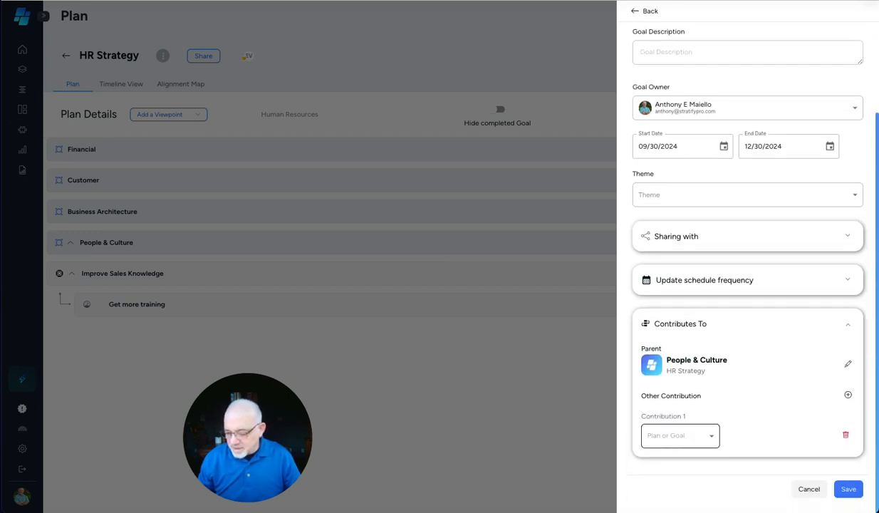
Make the "Improve Sales Knowledge" goal contribute to the Corporate Strategy goal "Increase revenue by 10%", save it and close its details
left_click(680, 435)
left_click(659, 491)
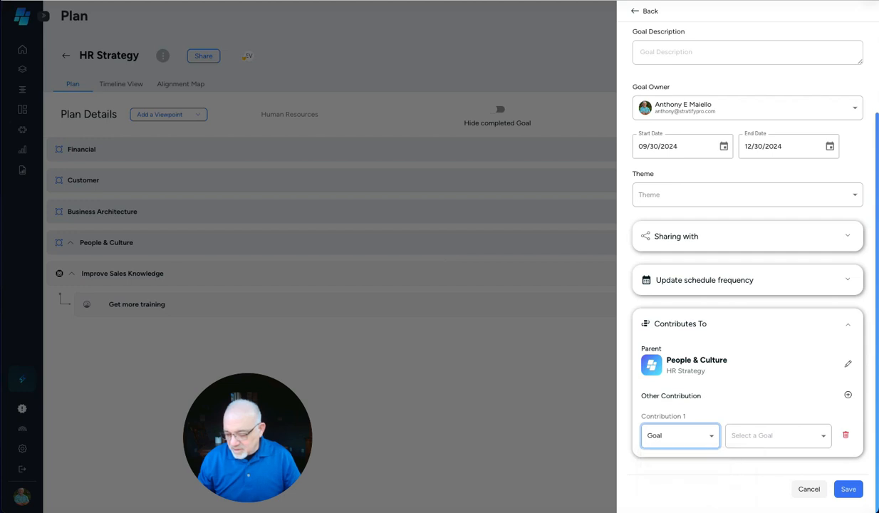
left_click(778, 435)
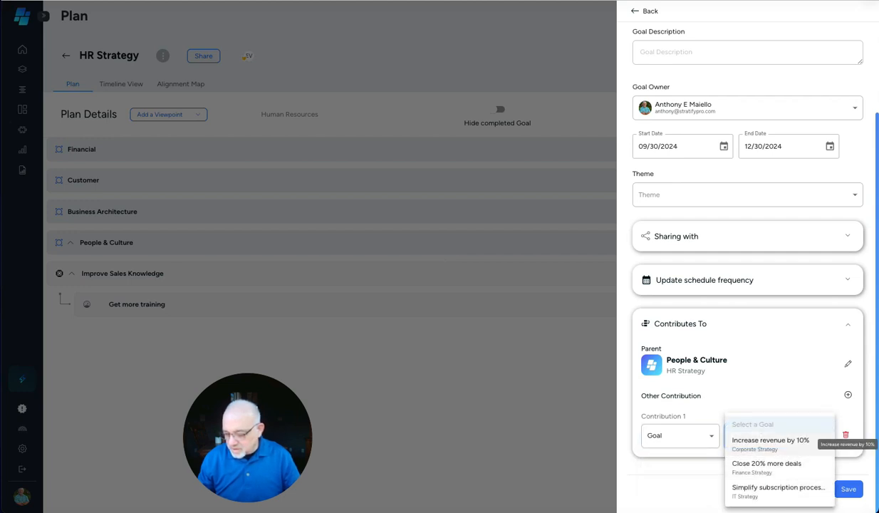
left_click(771, 441)
left_click(848, 498)
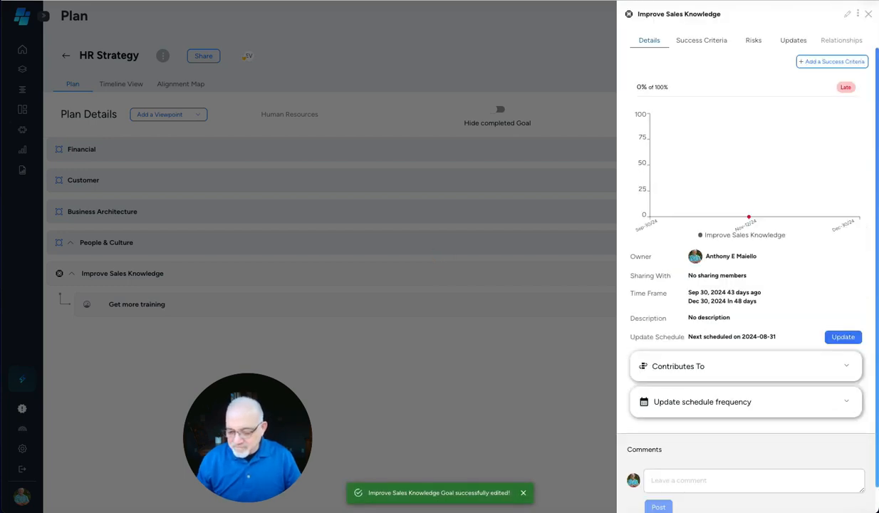
key("Escape")
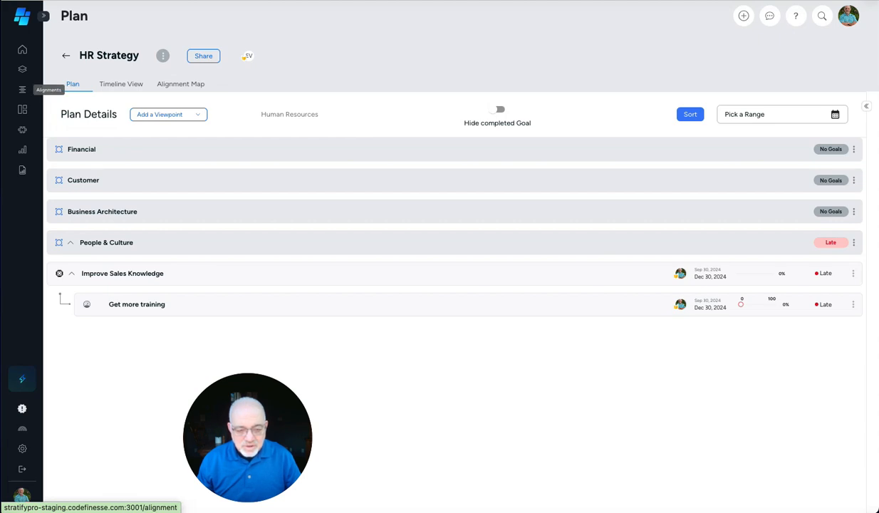
View the plans' alignment map, and expand the "Increase revenue by 10%" goal in the Corporate Strategy plan to see its contributors
left_click(22, 89)
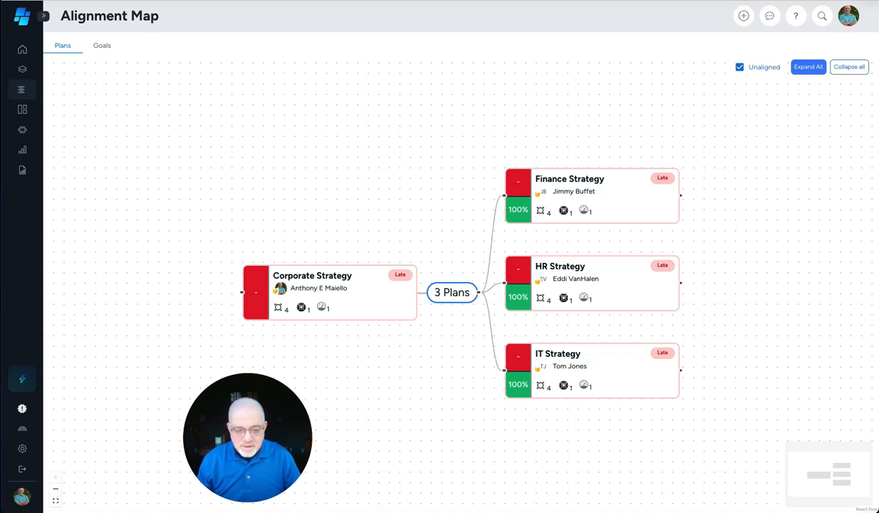
left_click(22, 69)
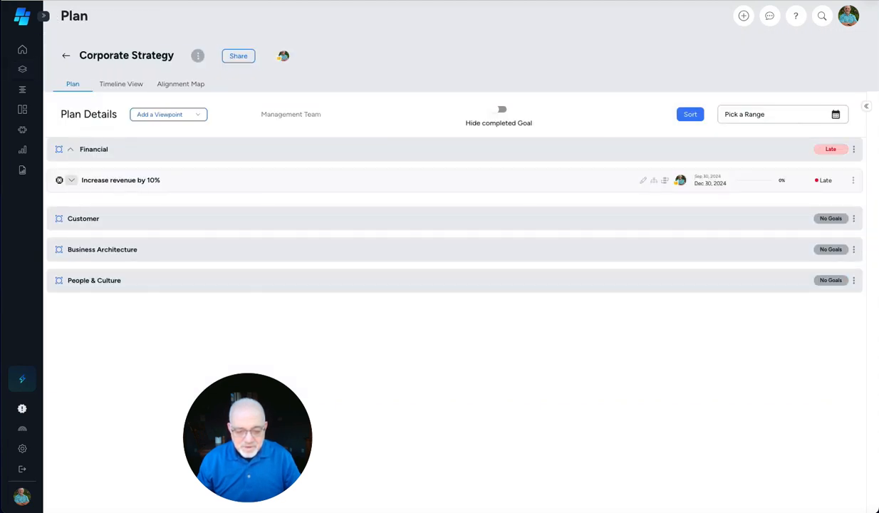
left_click(71, 180)
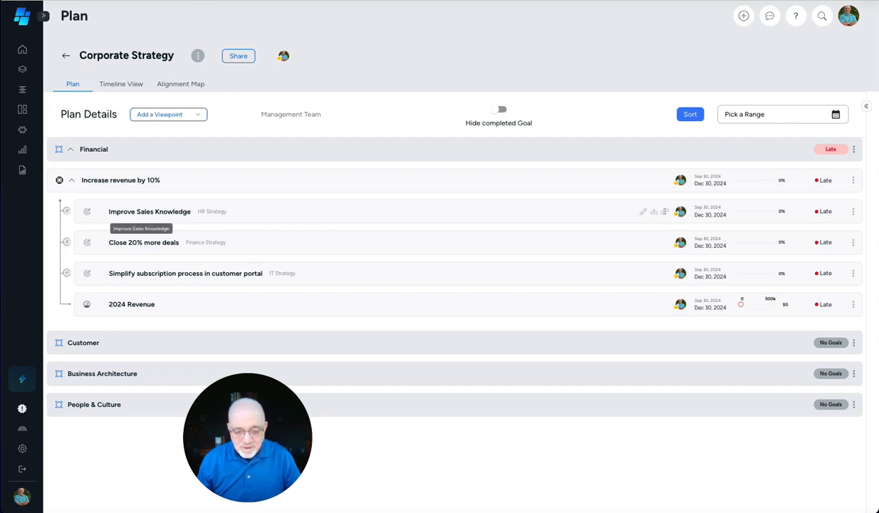
Update the Get more training KPI of the "Improve Sales Knowledge" goal to 73%, save the progress and close the goal's details
left_click(149, 212)
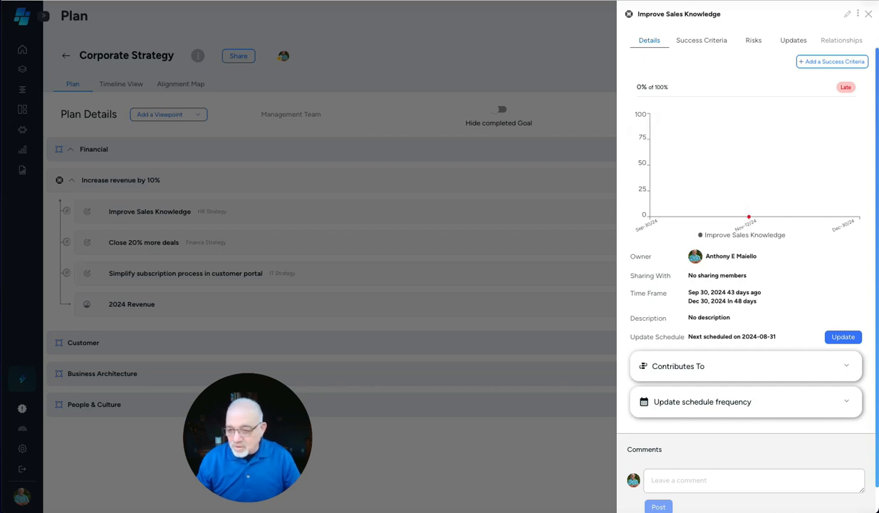
left_click(701, 40)
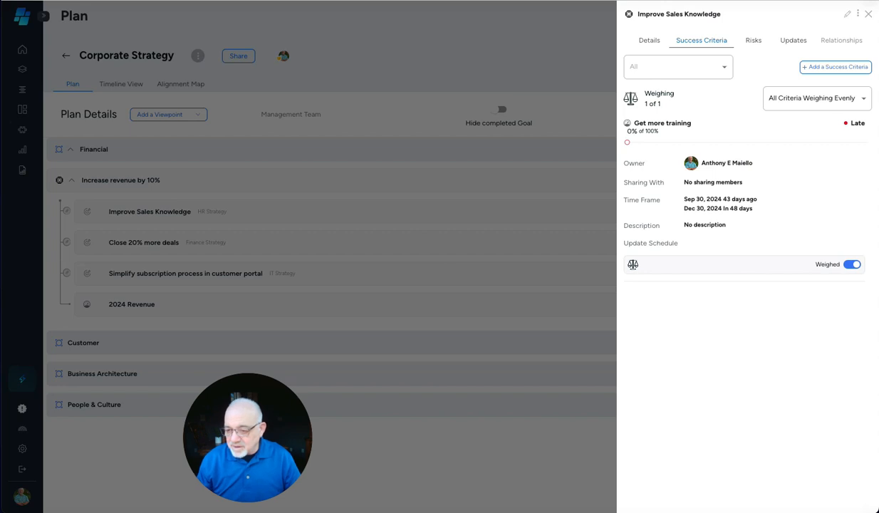
left_click_drag(627, 142, 802, 142)
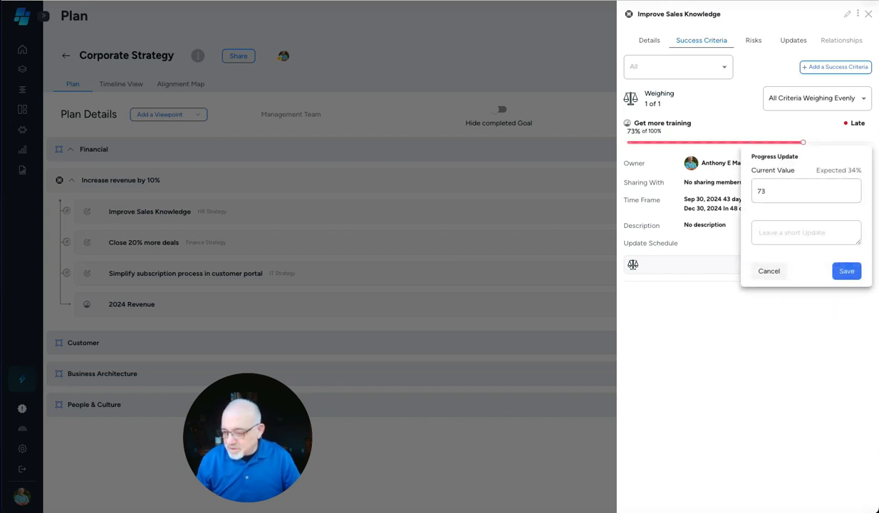
left_click(846, 271)
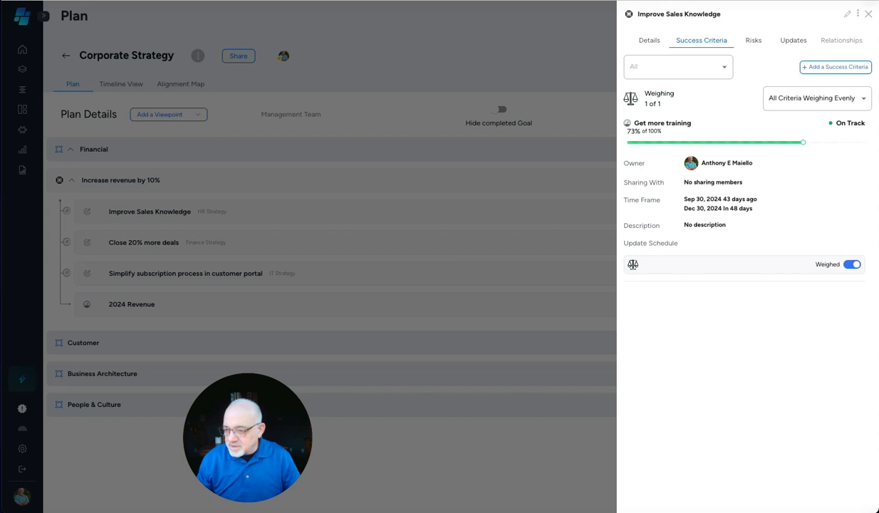
left_click(549, 276)
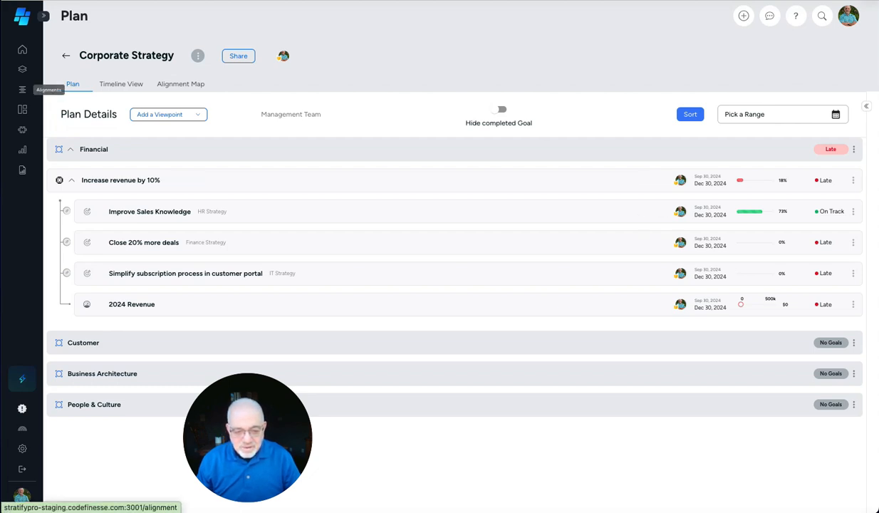
Review the alignment maps of plans and goals, including the goal filter options and the IT Strategy goal's KPI and details
left_click(22, 89)
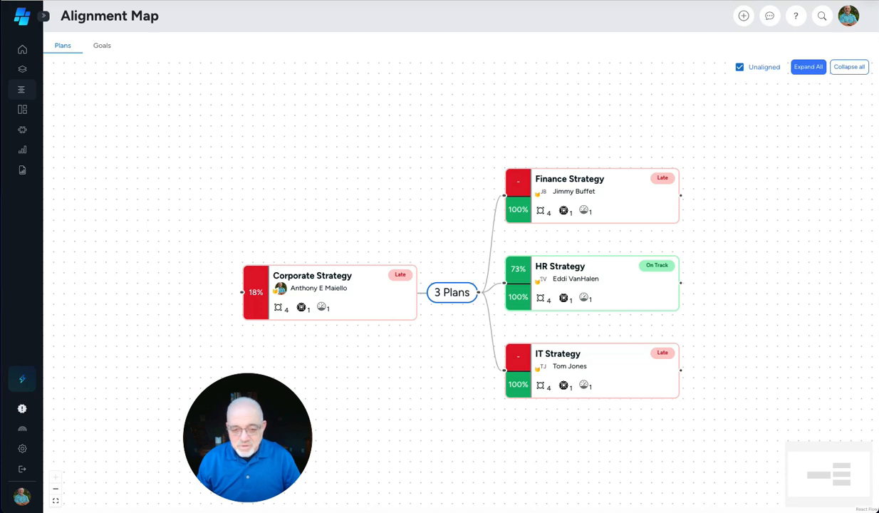
left_click(102, 45)
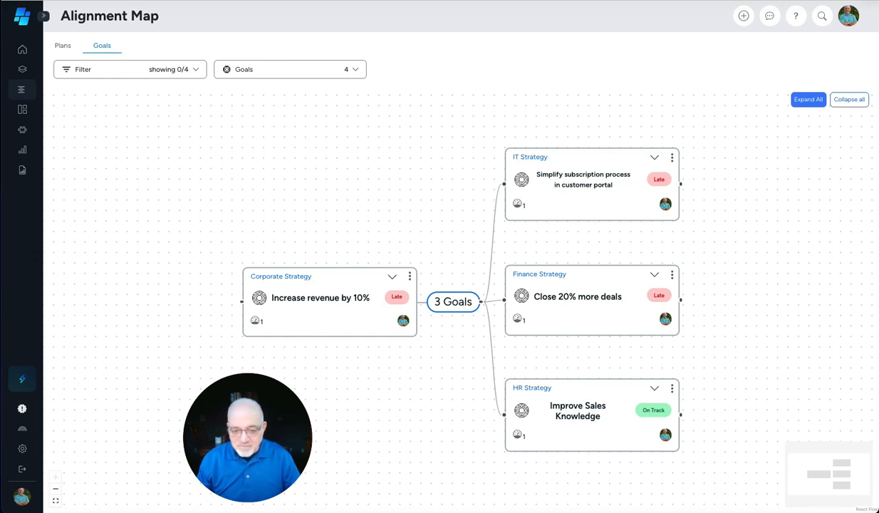
left_click(131, 69)
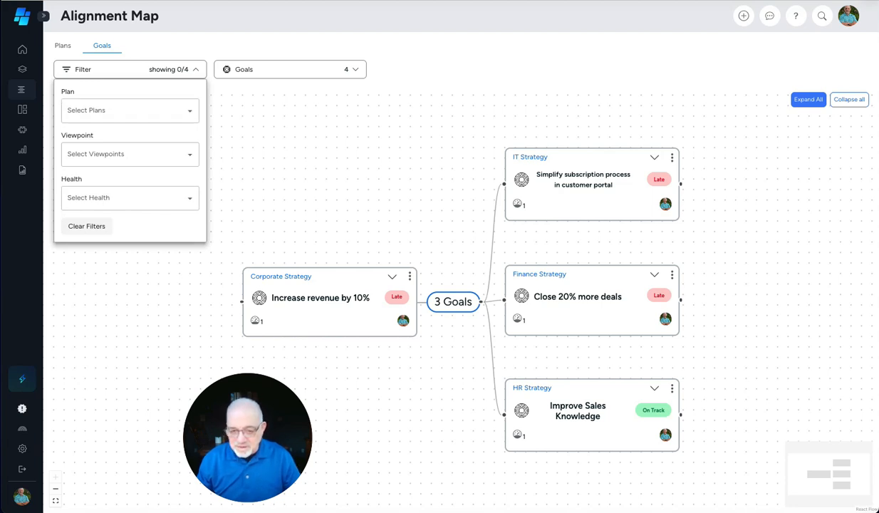
left_click(171, 69)
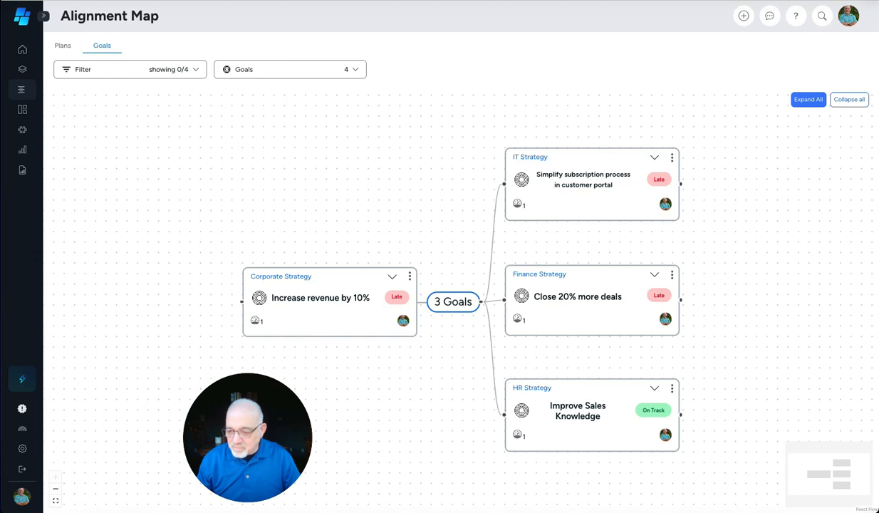
left_click(654, 157)
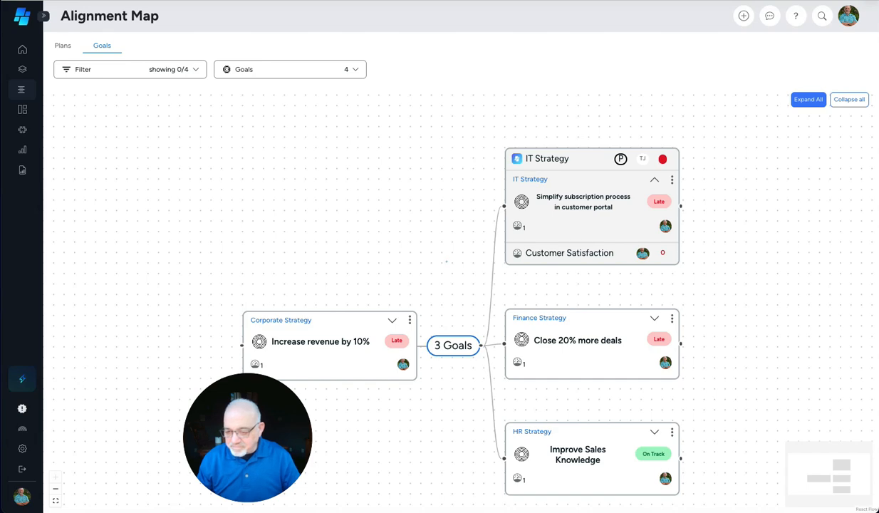
left_click(584, 201)
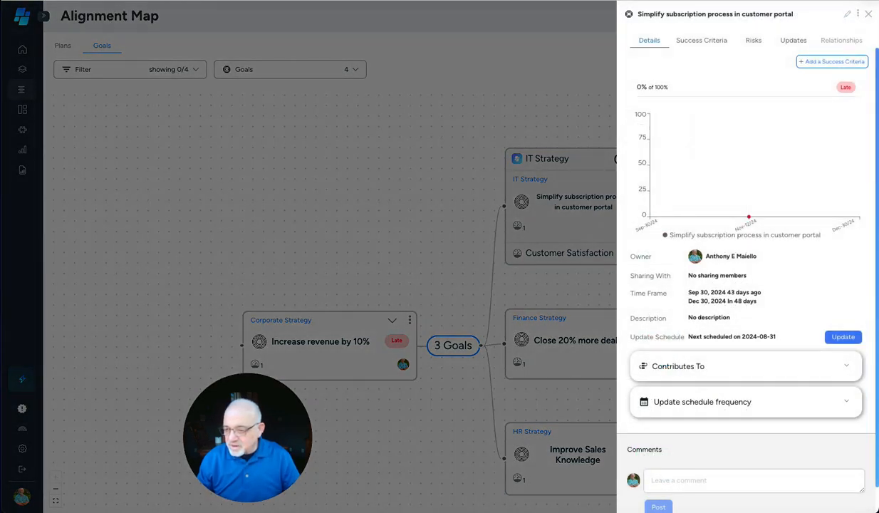
key("Escape")
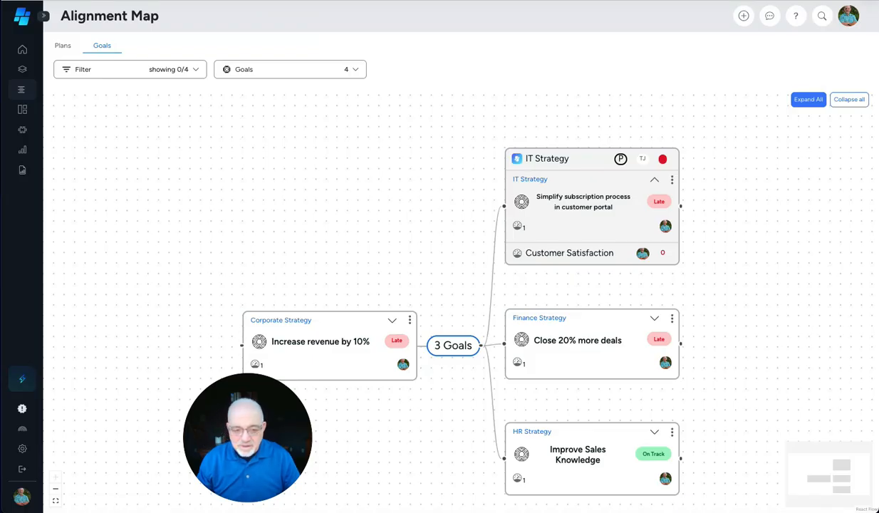
left_click(62, 45)
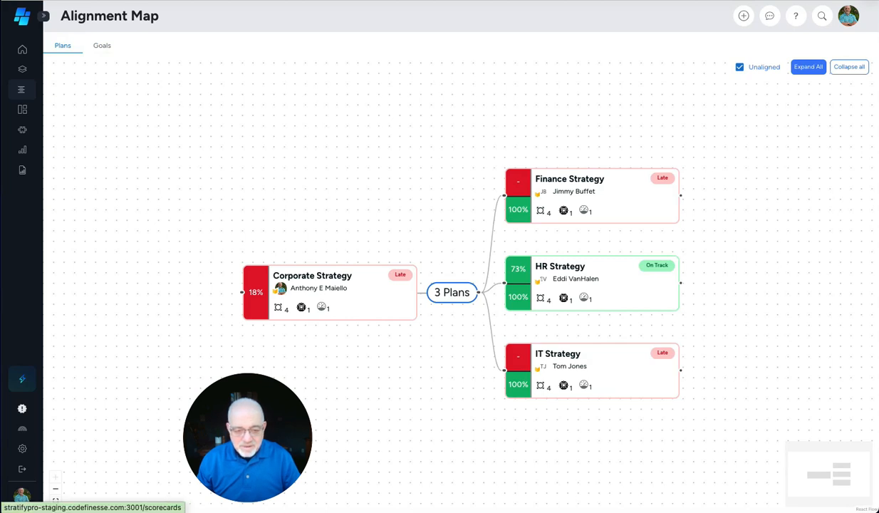
From the Corporate Strategy plan, update the Number of Deals closed KPI of the "Close 20% more deals" goal to 15 and save it
left_click(22, 69)
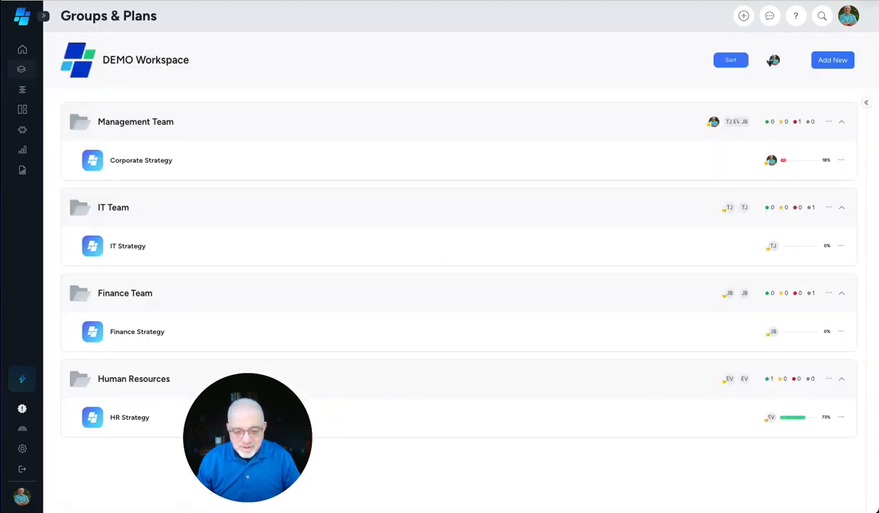
left_click(145, 161)
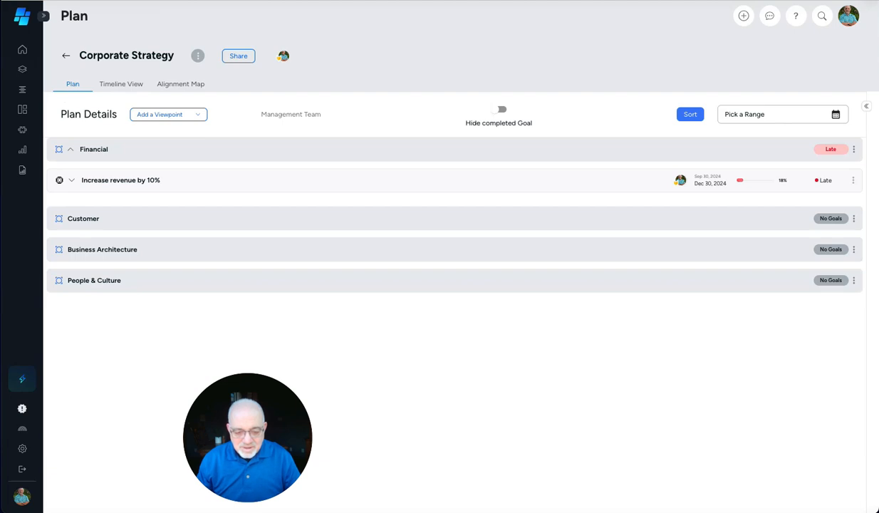
left_click(71, 180)
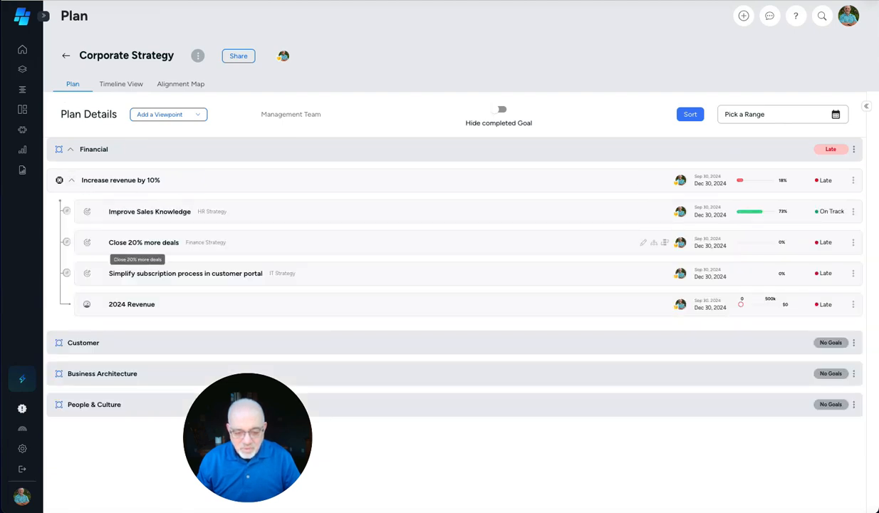
left_click(144, 243)
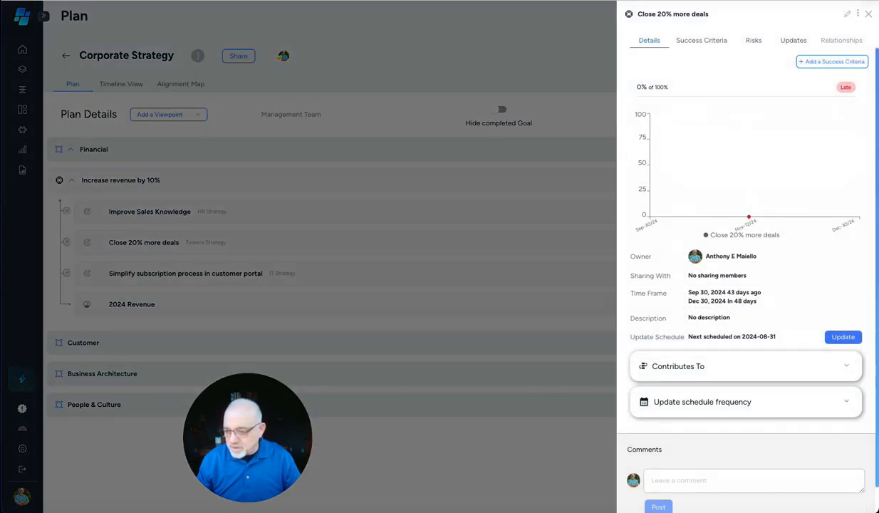
left_click(701, 41)
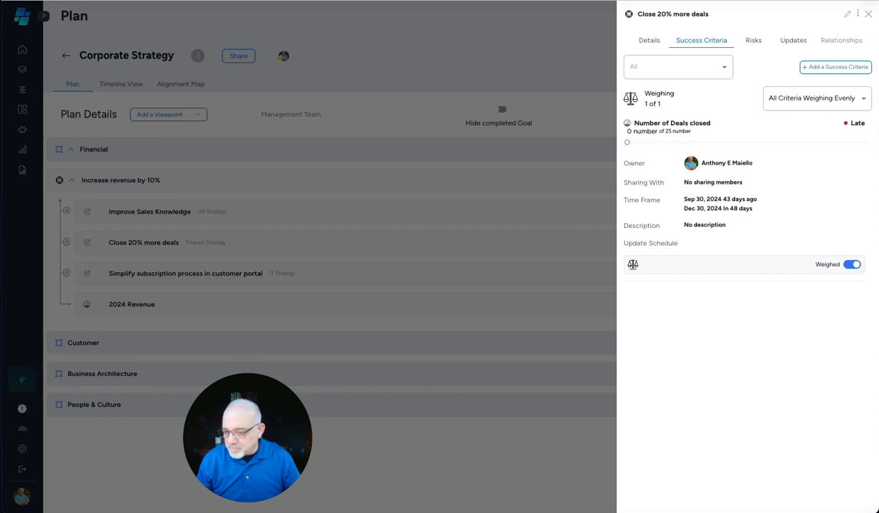
left_click_drag(627, 142, 771, 141)
left_click(846, 270)
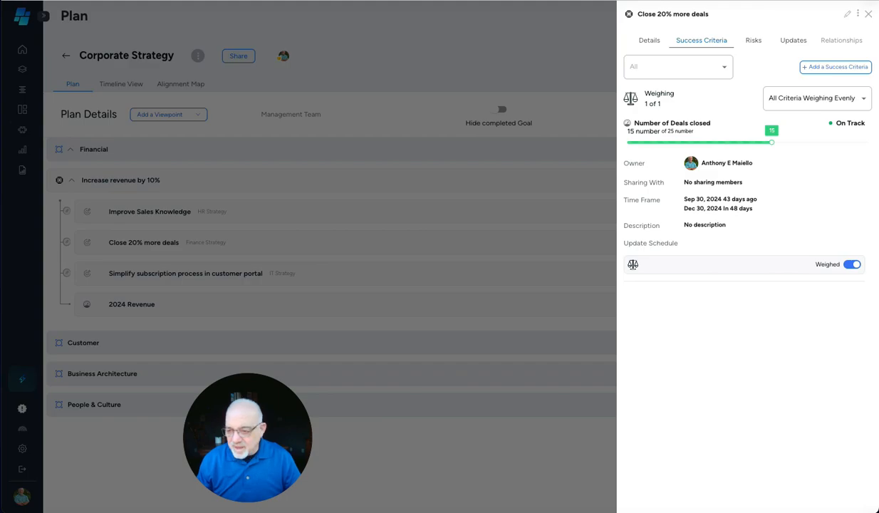
left_click(456, 304)
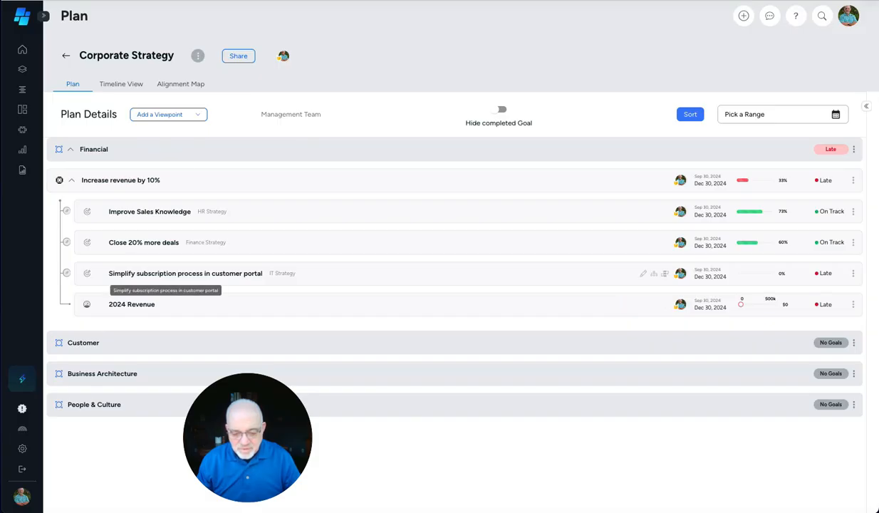
Update the Customer Satisfaction KPI of the "Simplify subscription process in customer portal" goal to 89 NPS and save it
left_click(165, 273)
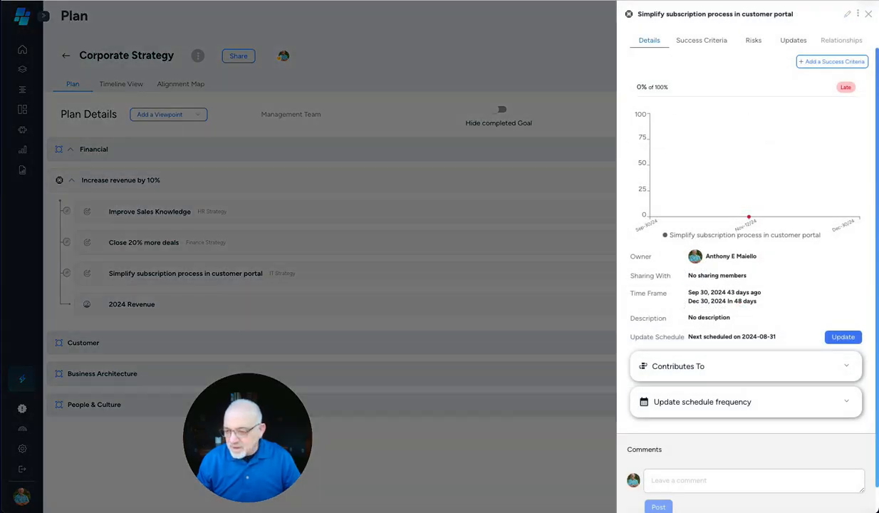
left_click(702, 40)
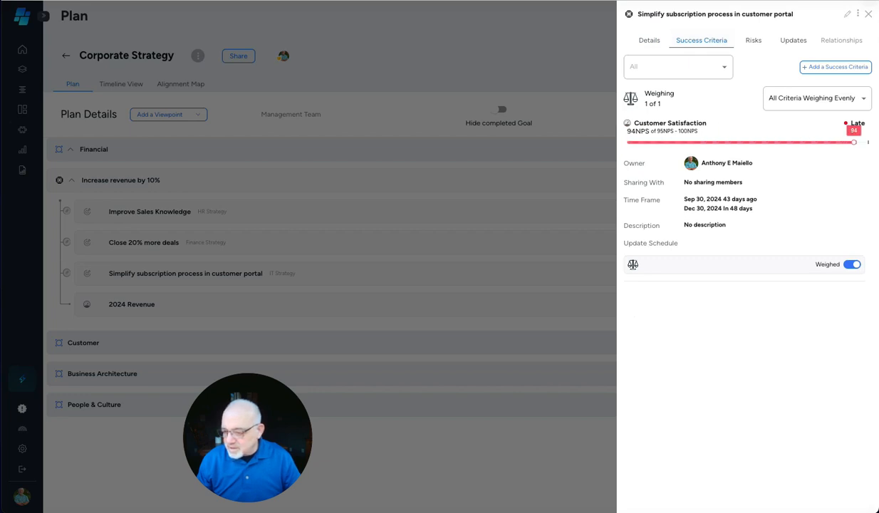
left_click_drag(848, 142, 841, 142)
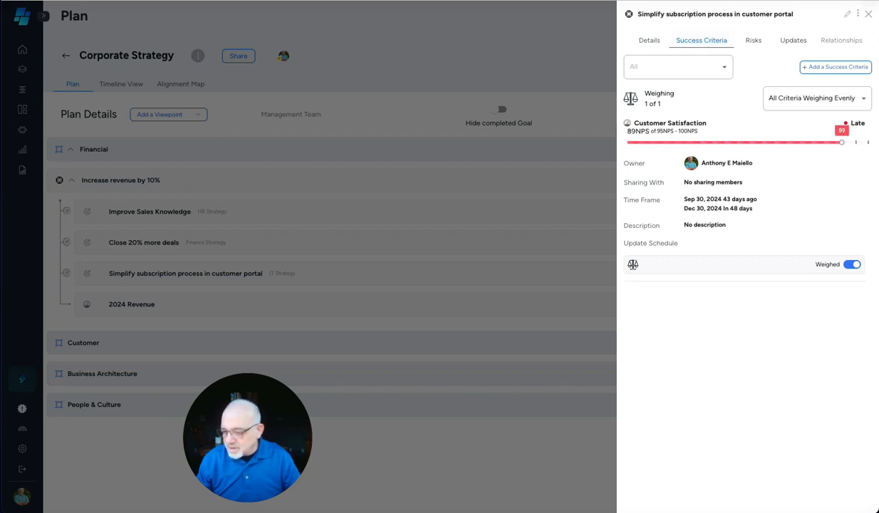
left_click(845, 271)
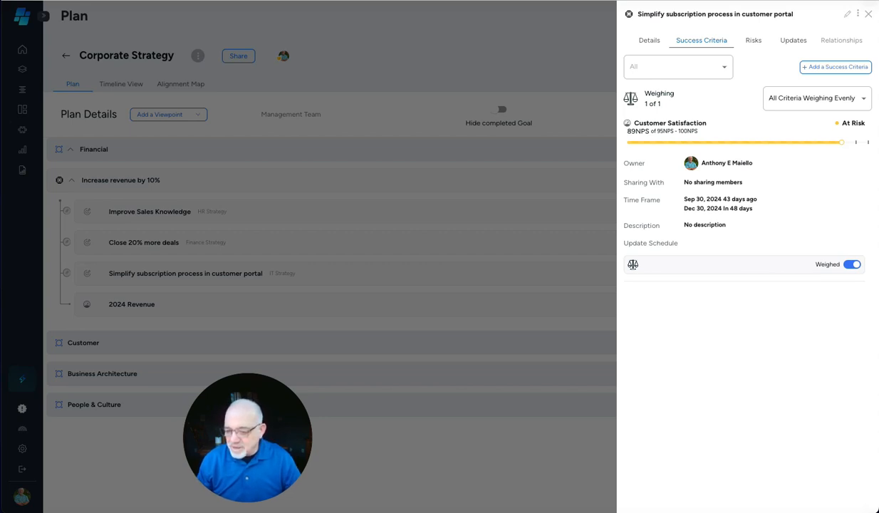
left_click(527, 304)
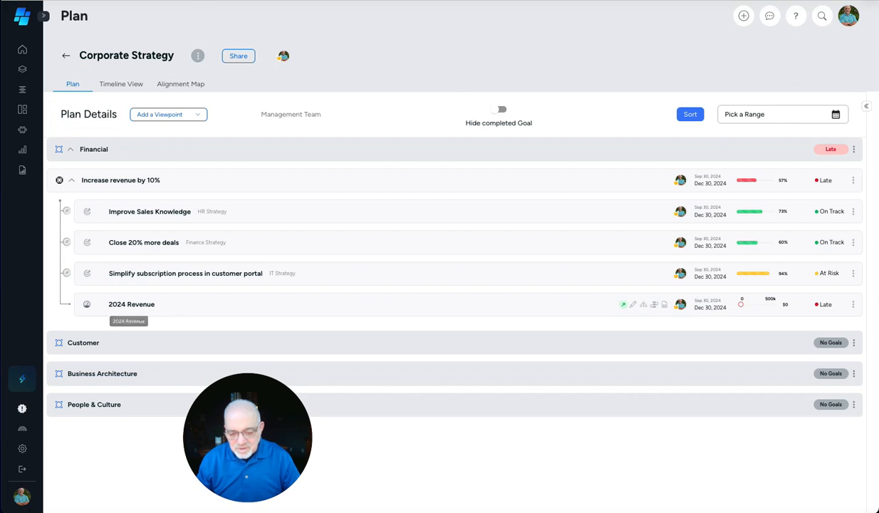
Update the 2024 Revenue KPI's current value to $350000, save the progress and close its details
left_click(131, 304)
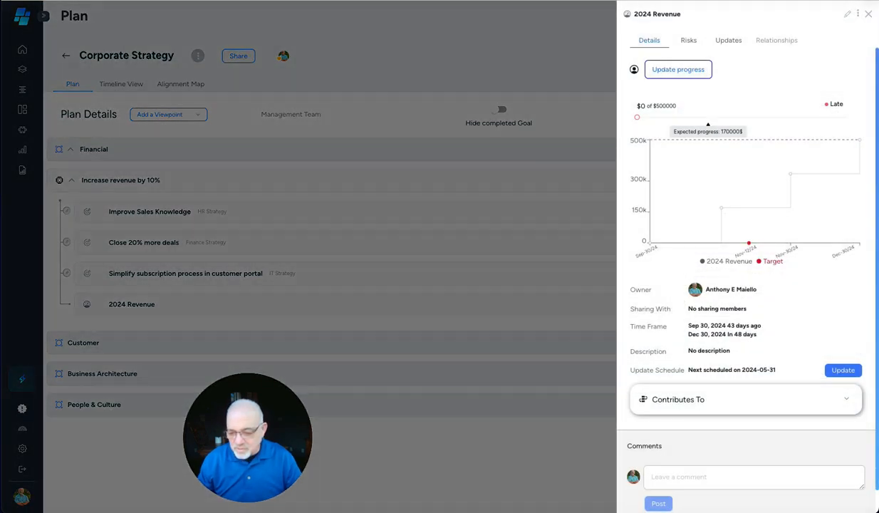
left_click_drag(637, 117, 784, 117)
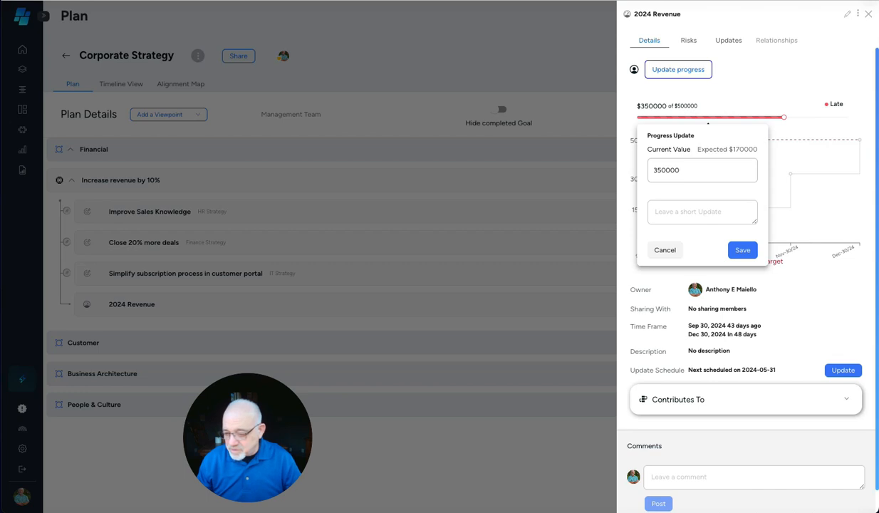
left_click(742, 250)
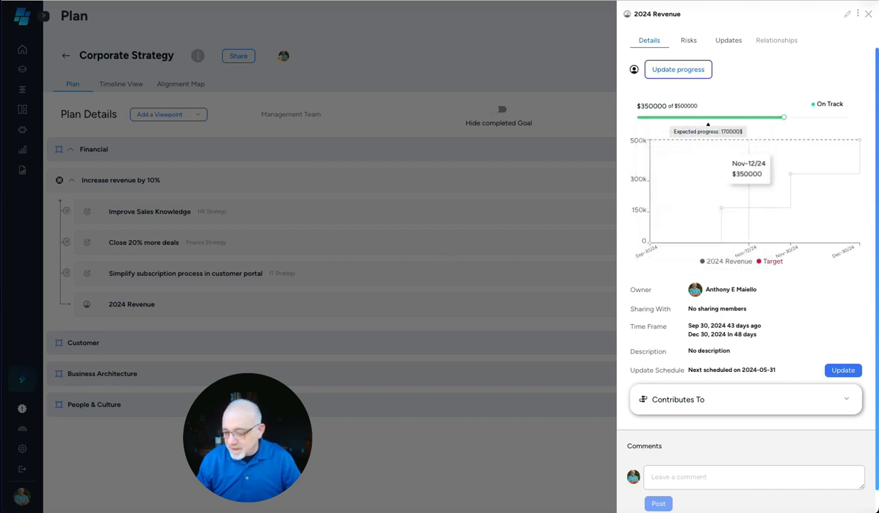
left_click(868, 14)
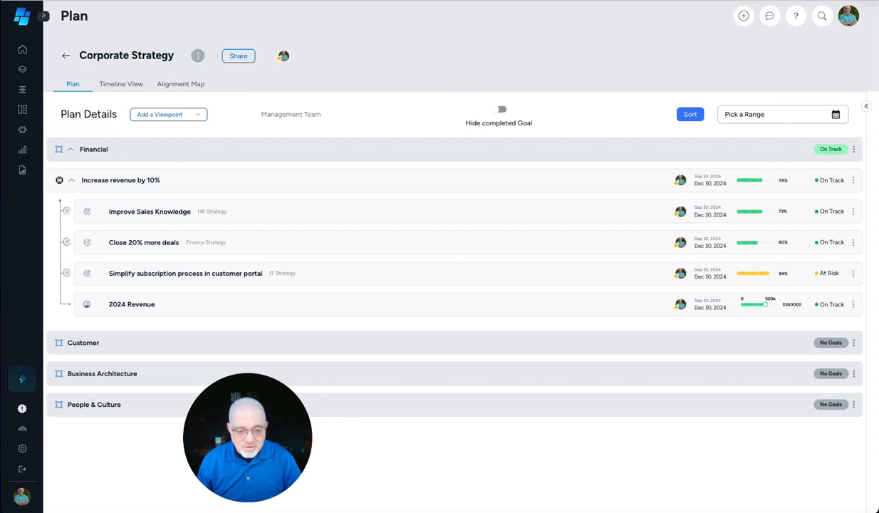
Review the status of all plans and goals on the alignment maps, and view the list of dashboards
left_click(22, 89)
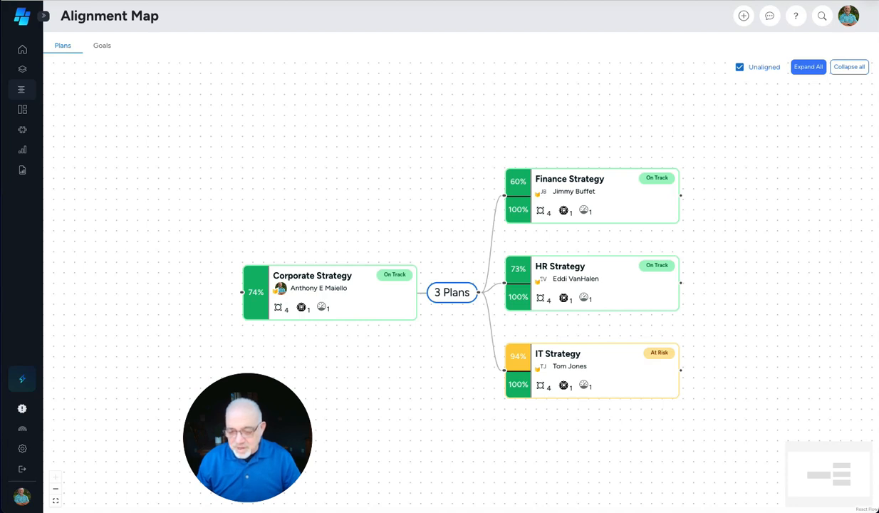
left_click(102, 45)
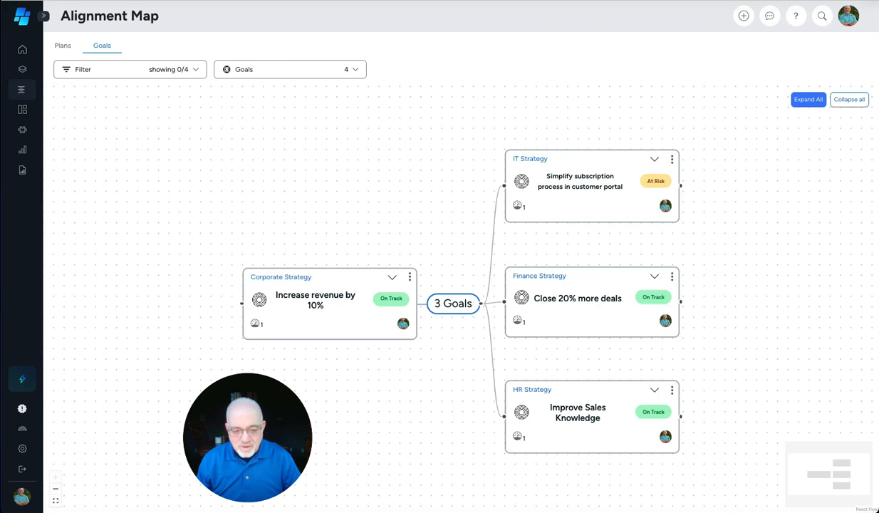
left_click(23, 109)
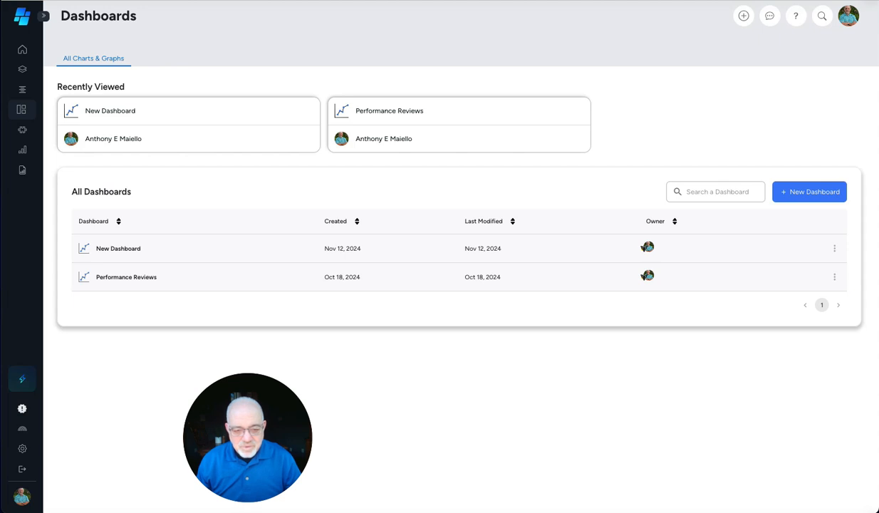
Open the Corporate Strategy plan of the Management Team
left_click(21, 69)
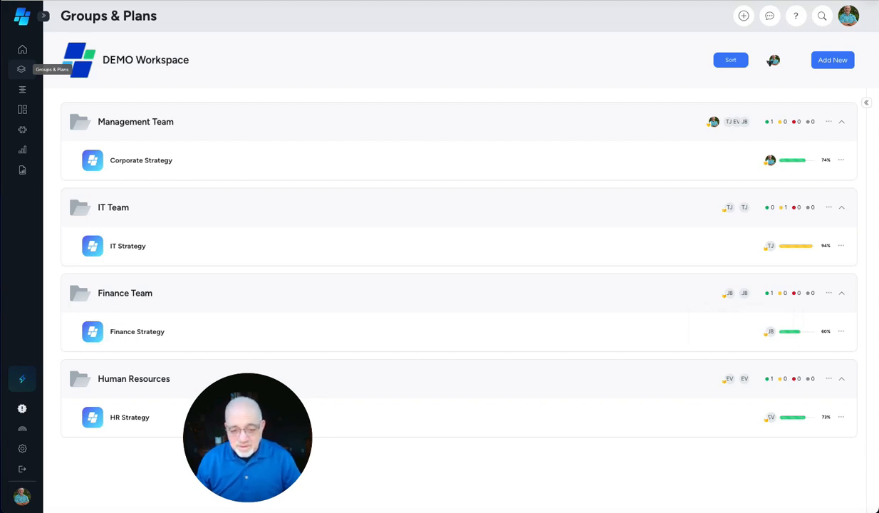
left_click(141, 160)
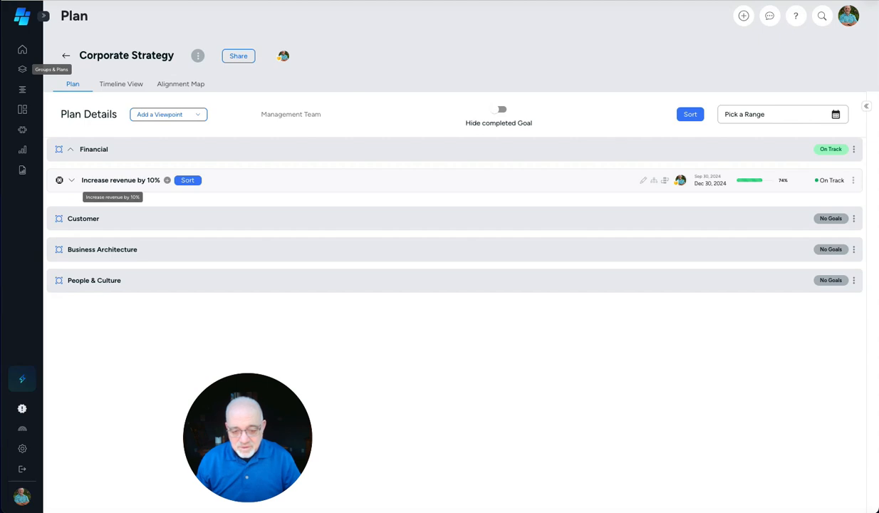